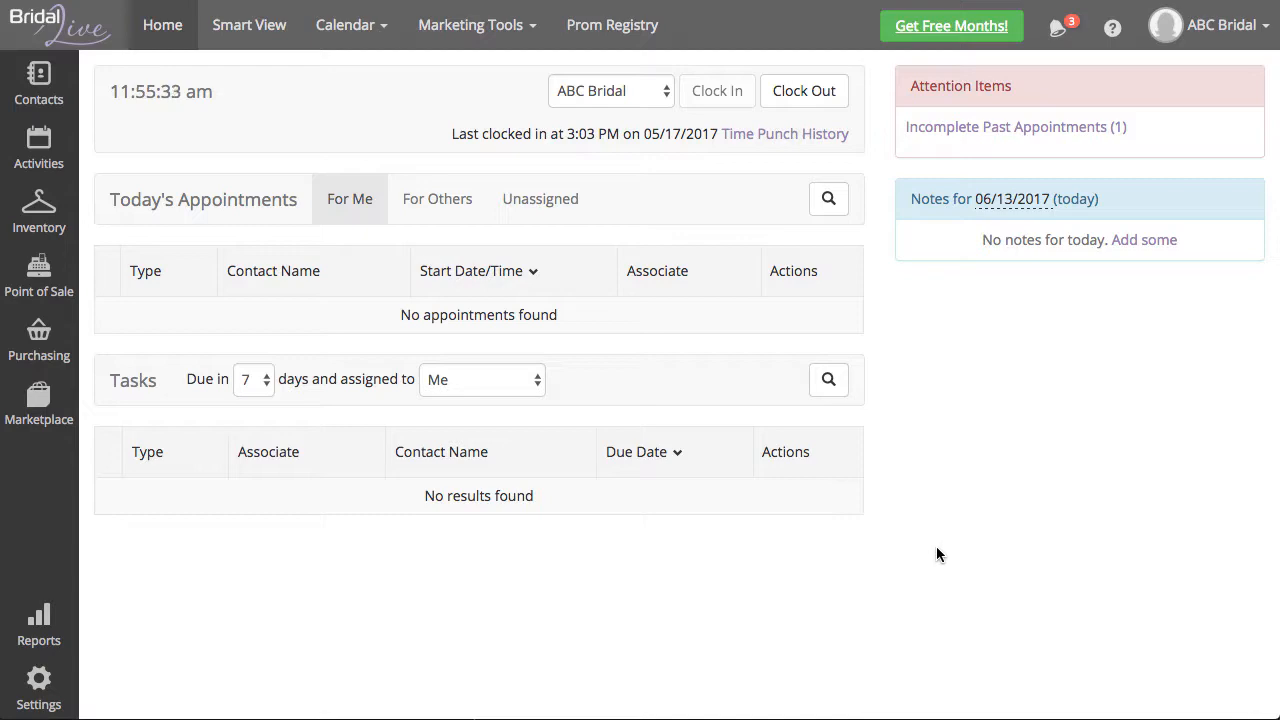
# Open the appointment block setup for Fitting Room #1 in the settings and display the blocks for Wednesday.
pyautogui.click(38, 685)
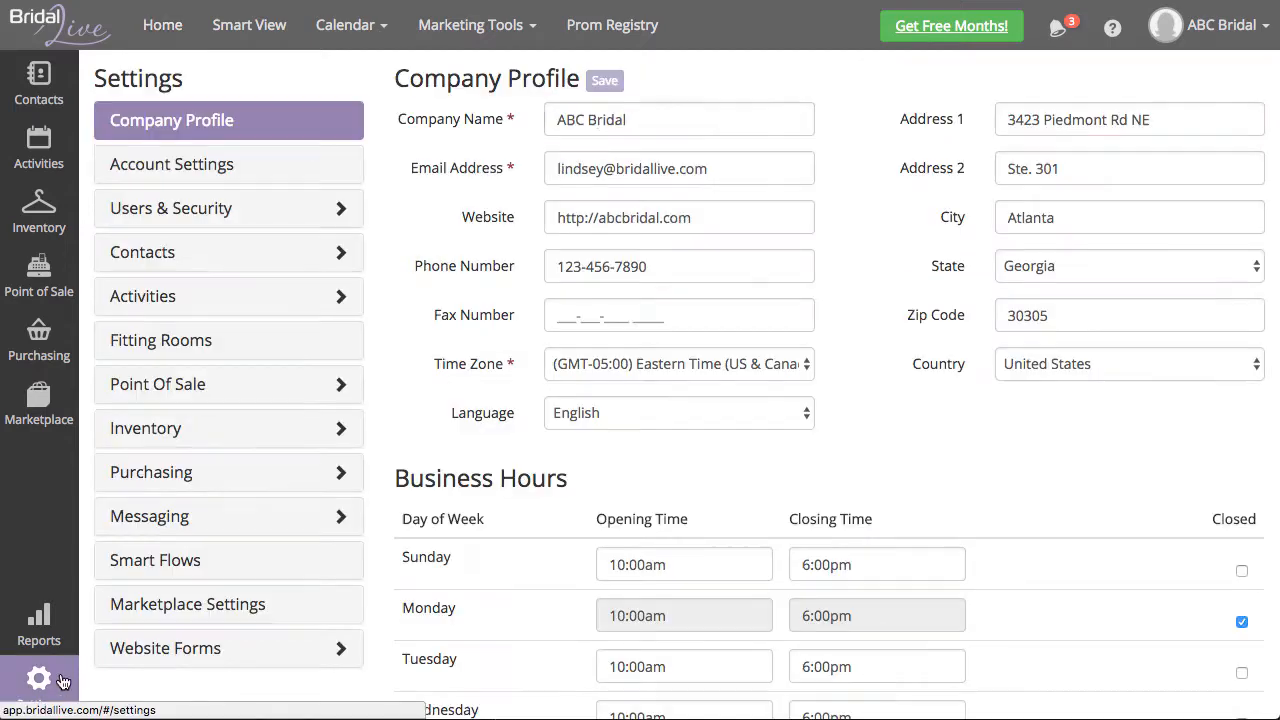
pyautogui.click(218, 342)
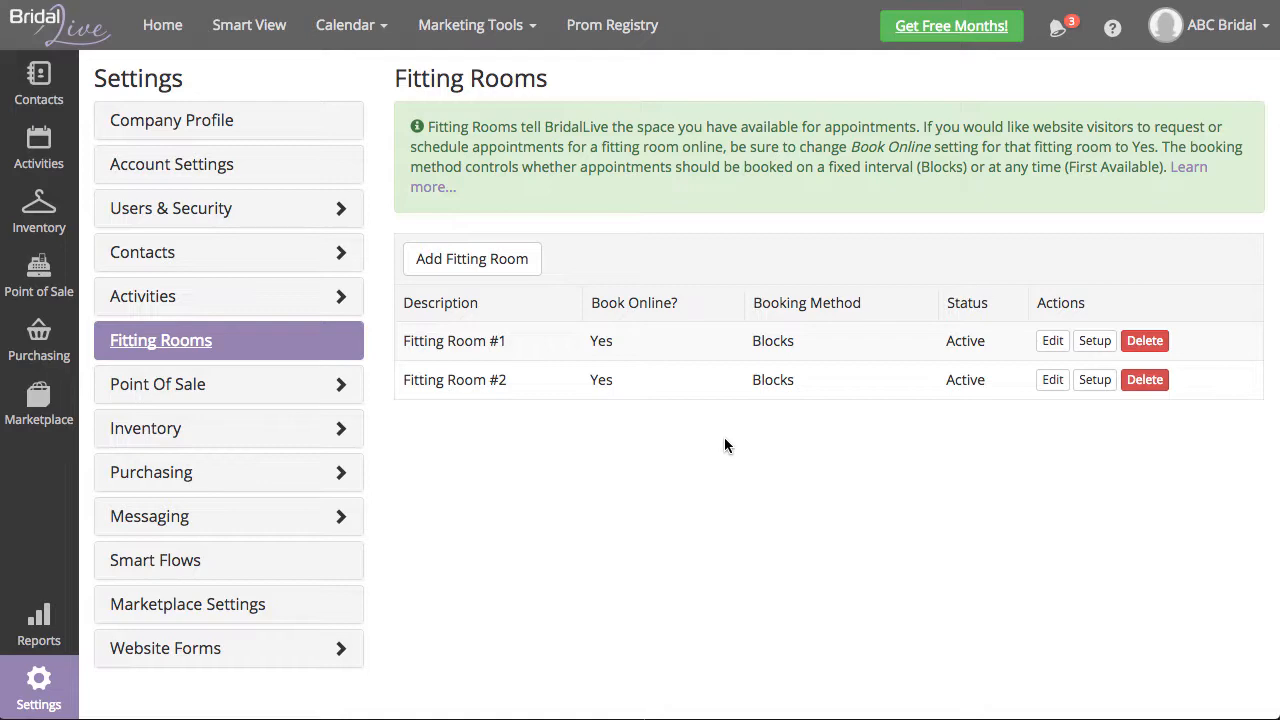
pyautogui.click(1106, 344)
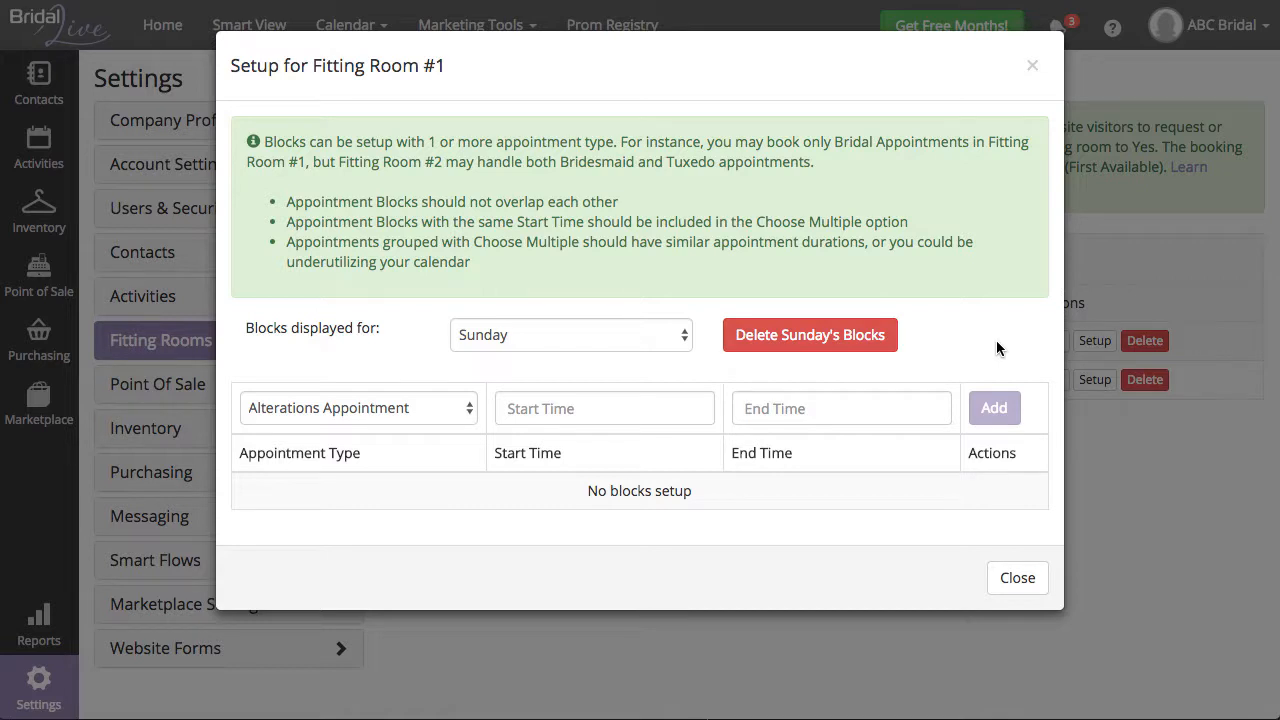
pyautogui.click(670, 336)
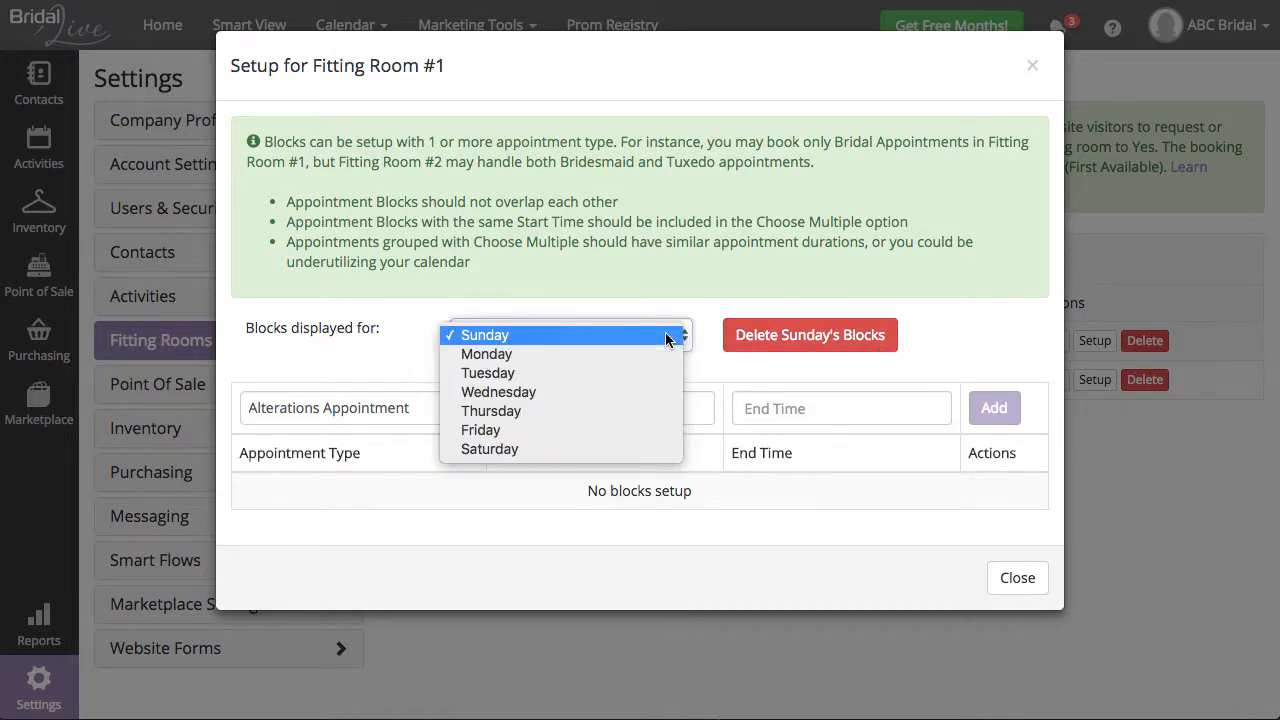
pyautogui.click(667, 394)
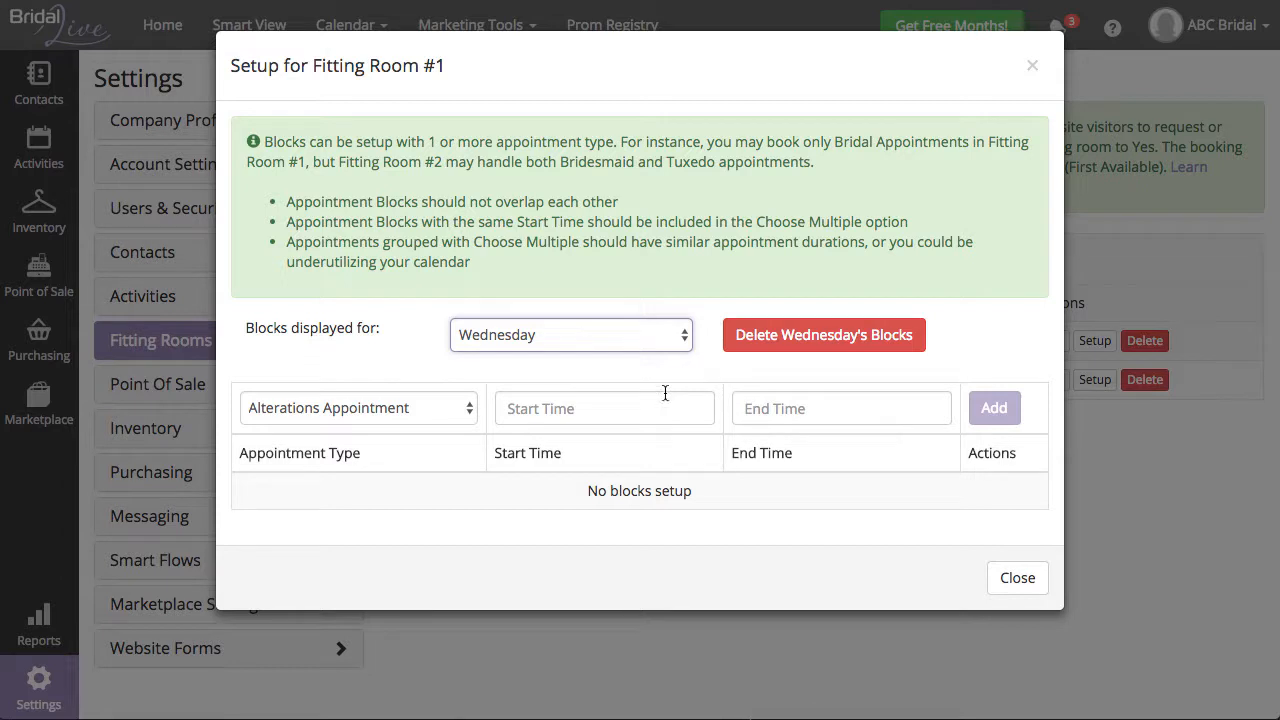
# Add Wednesday Bridal Appointment blocks from 10:00am to 11:30am and from 11:30am to 1:00pm.
pyautogui.click(456, 410)
pyautogui.click(440, 426)
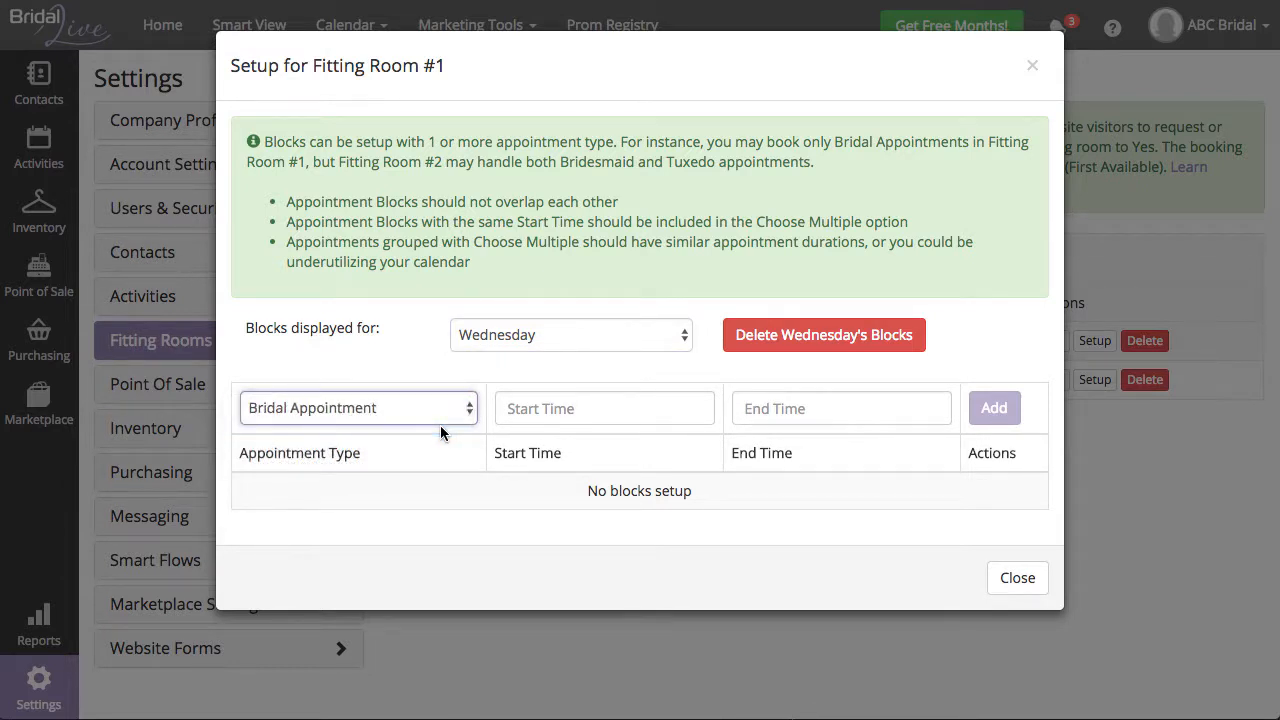
pyautogui.click(595, 411)
pyautogui.scroll(3, 568, 450)
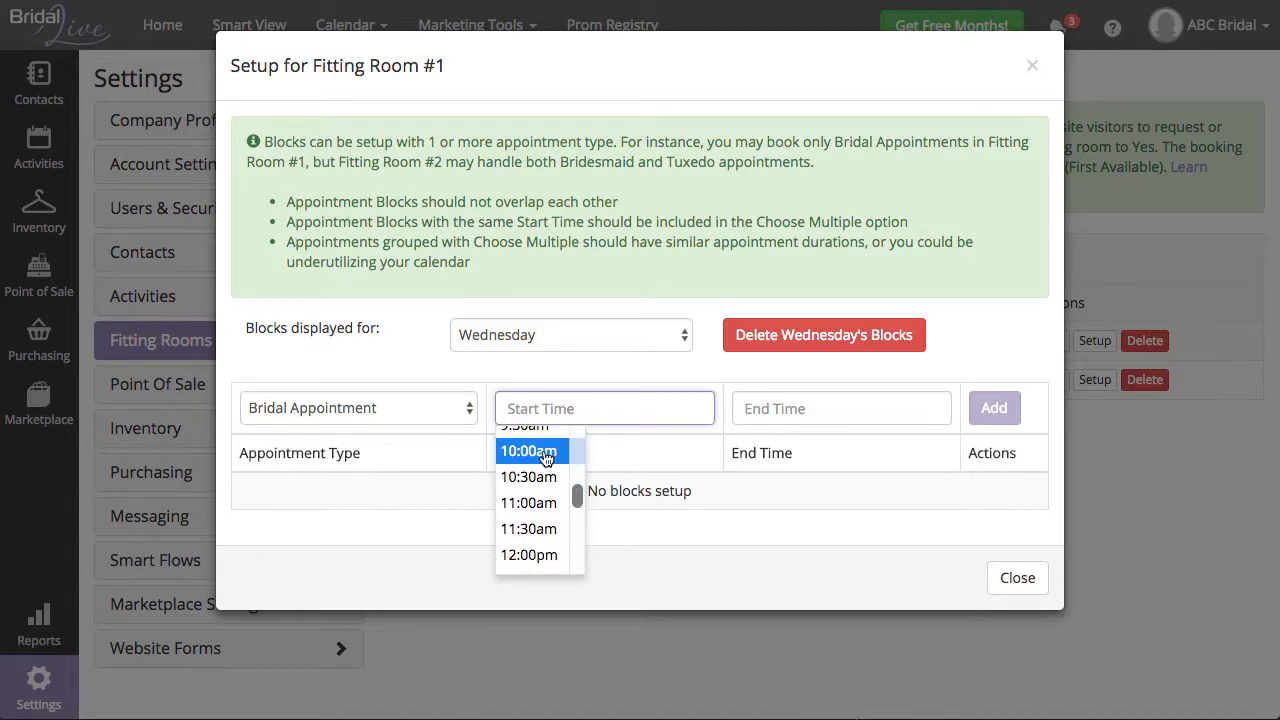
pyautogui.click(550, 457)
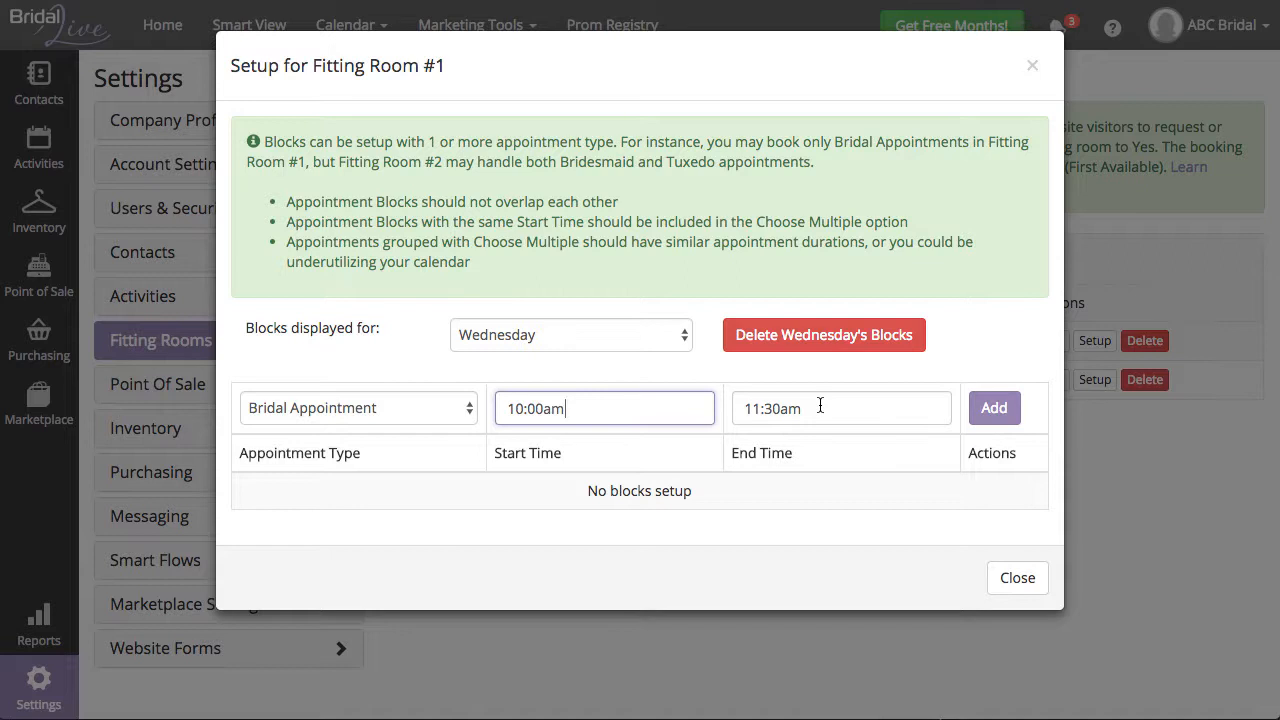
pyautogui.click(1013, 416)
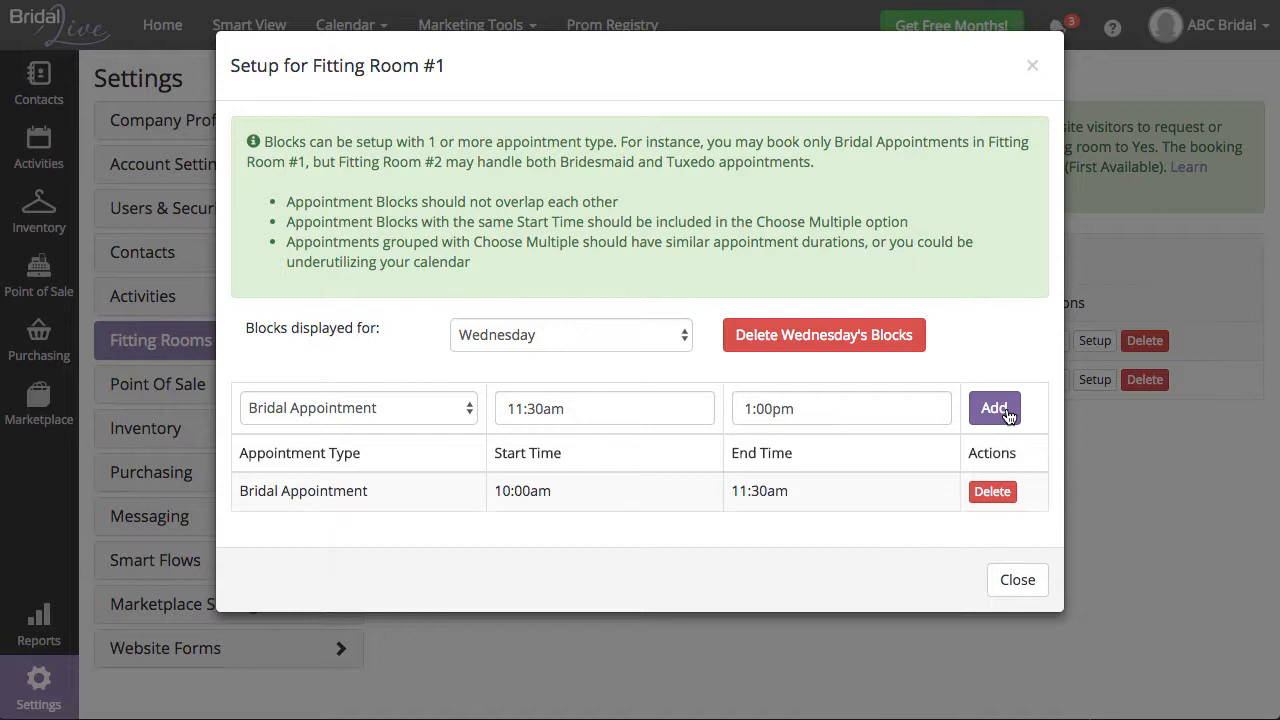
pyautogui.click(1008, 416)
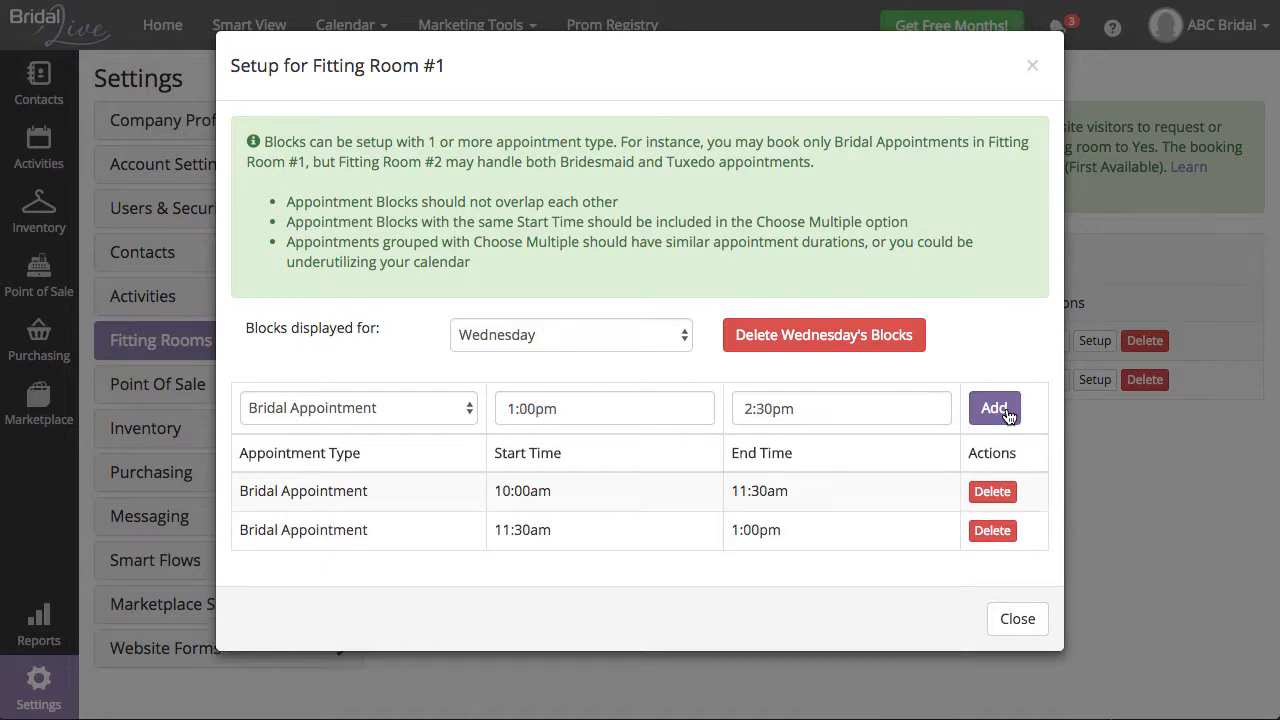
# Add three consecutive 90-minute Bridal Appointment blocks on Wednesday, starting at 1:30pm and ending at 6:00pm.
pyautogui.click(593, 410)
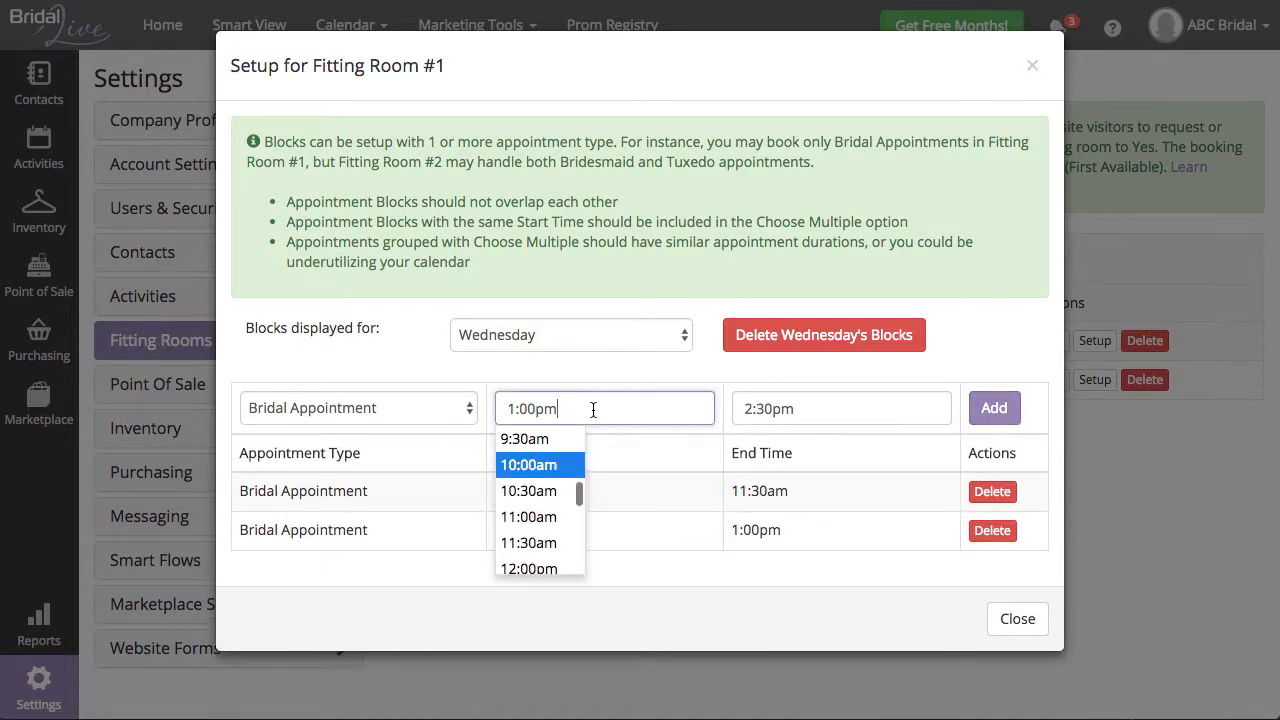
pyautogui.scroll(-2, 573, 474)
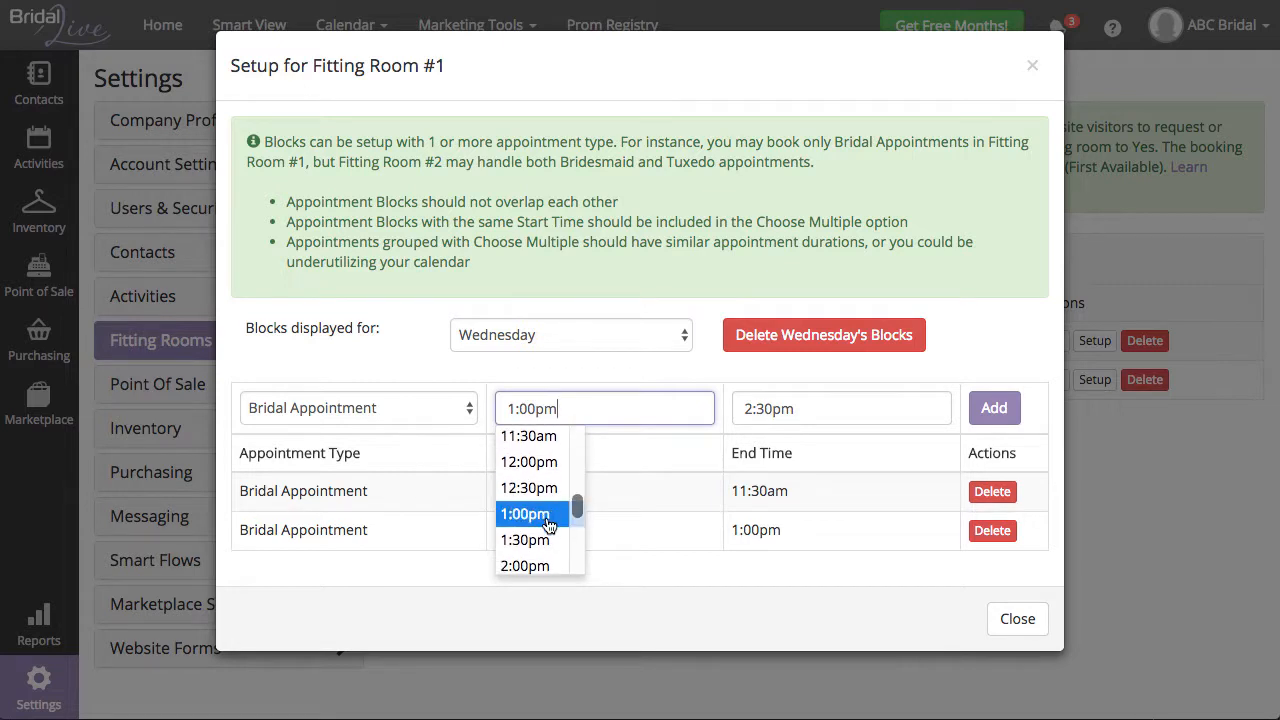
pyautogui.click(562, 540)
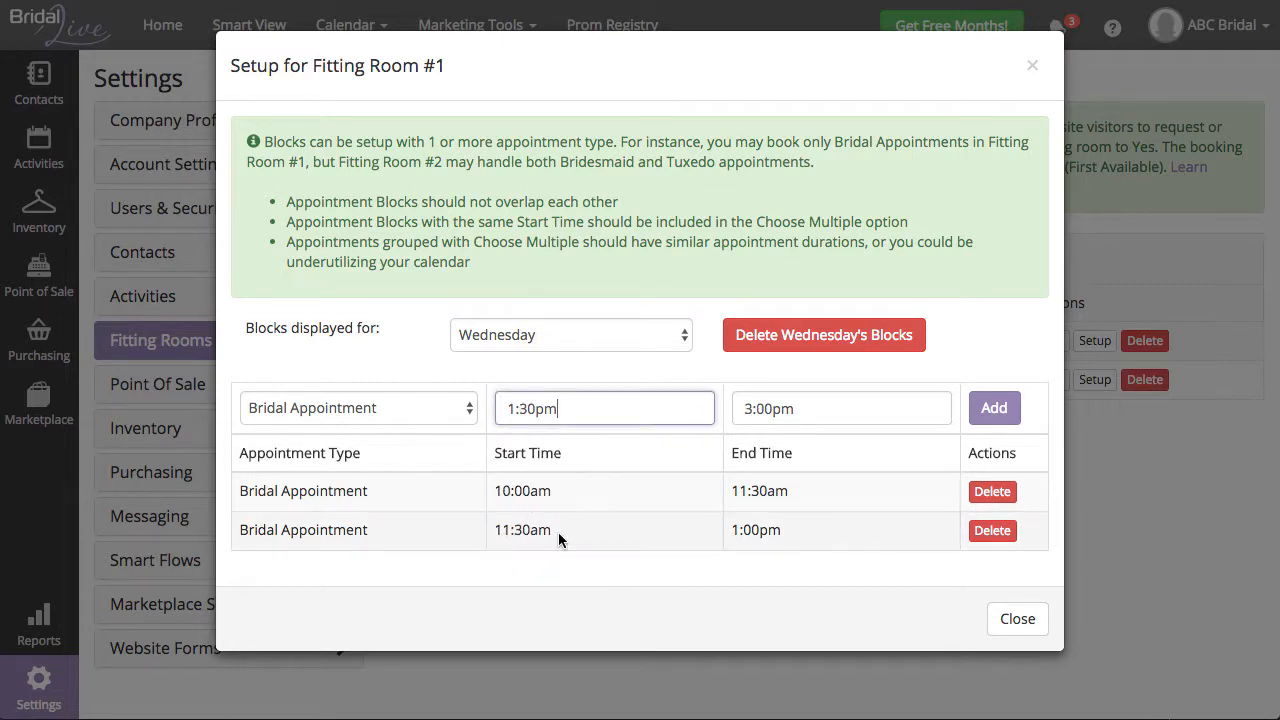
pyautogui.click(997, 410)
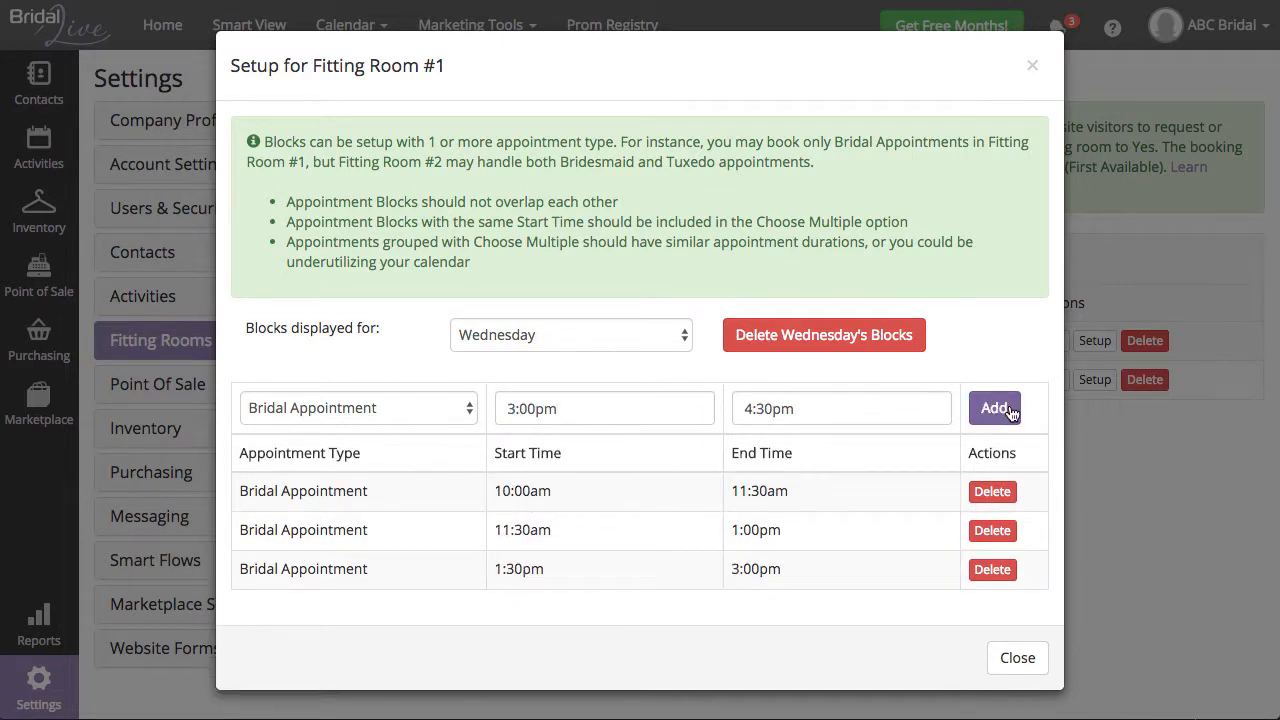
pyautogui.click(1010, 410)
pyautogui.click(1012, 410)
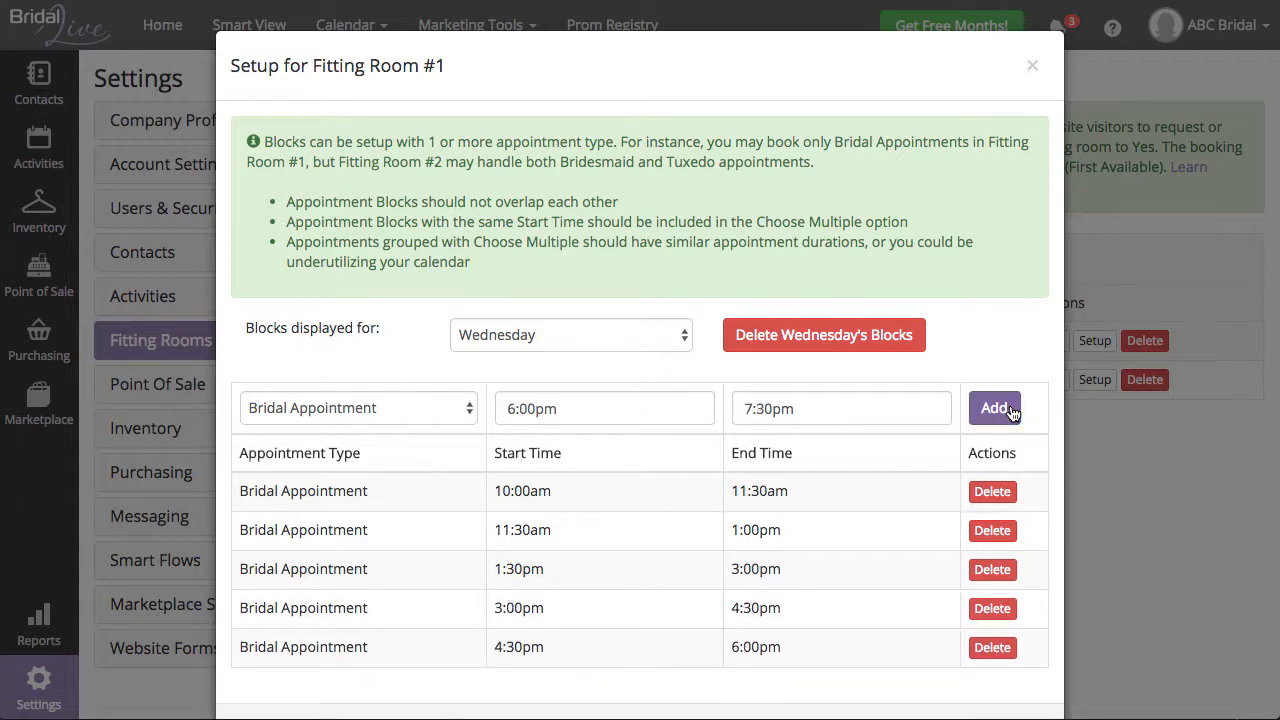
# Add an Alterations Appointment block on Thursday from 10:00am to 11:00am and close the Fitting Room #1 setup.
pyautogui.click(644, 335)
pyautogui.click(638, 354)
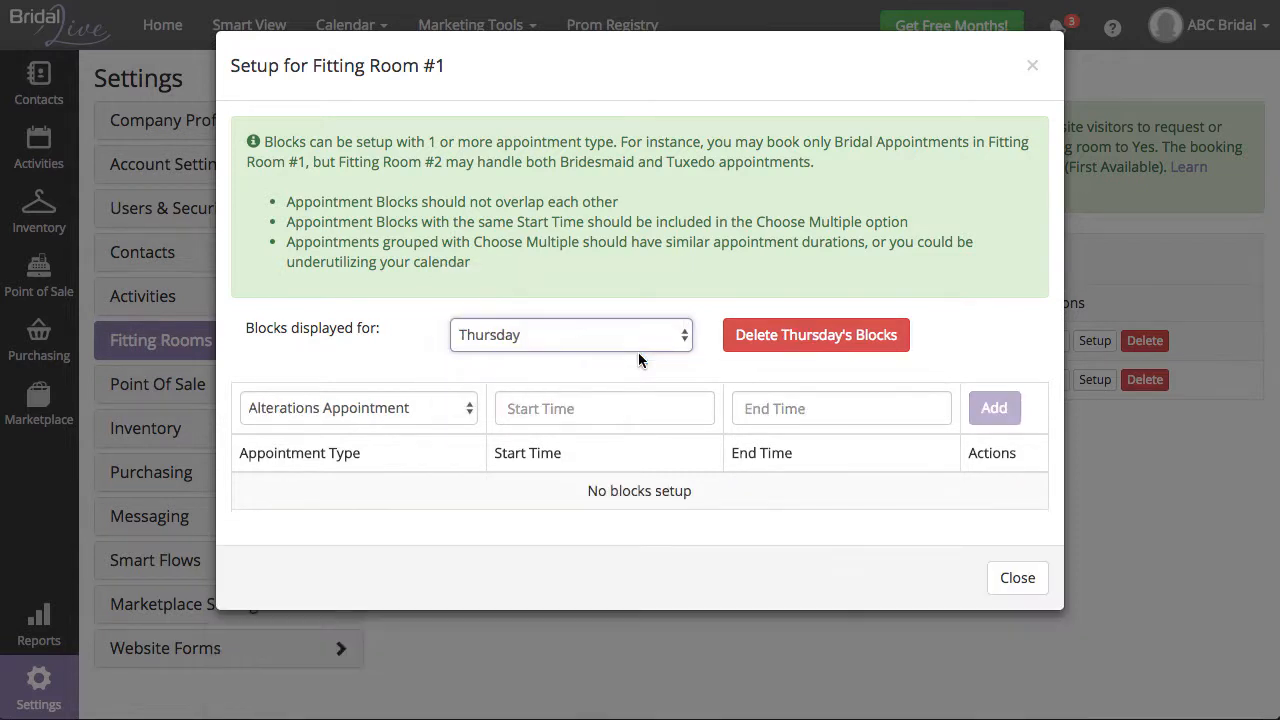
pyautogui.click(614, 410)
pyautogui.scroll(3, 508, 488)
pyautogui.click(525, 438)
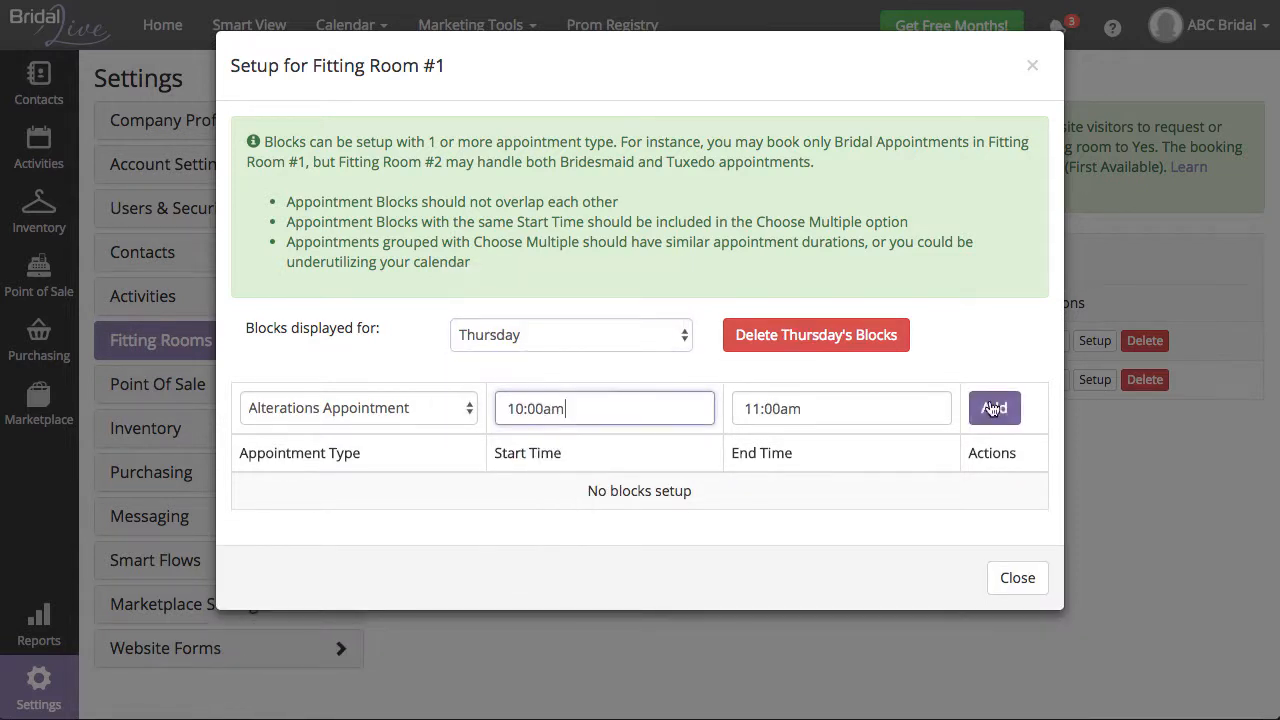
pyautogui.click(1008, 410)
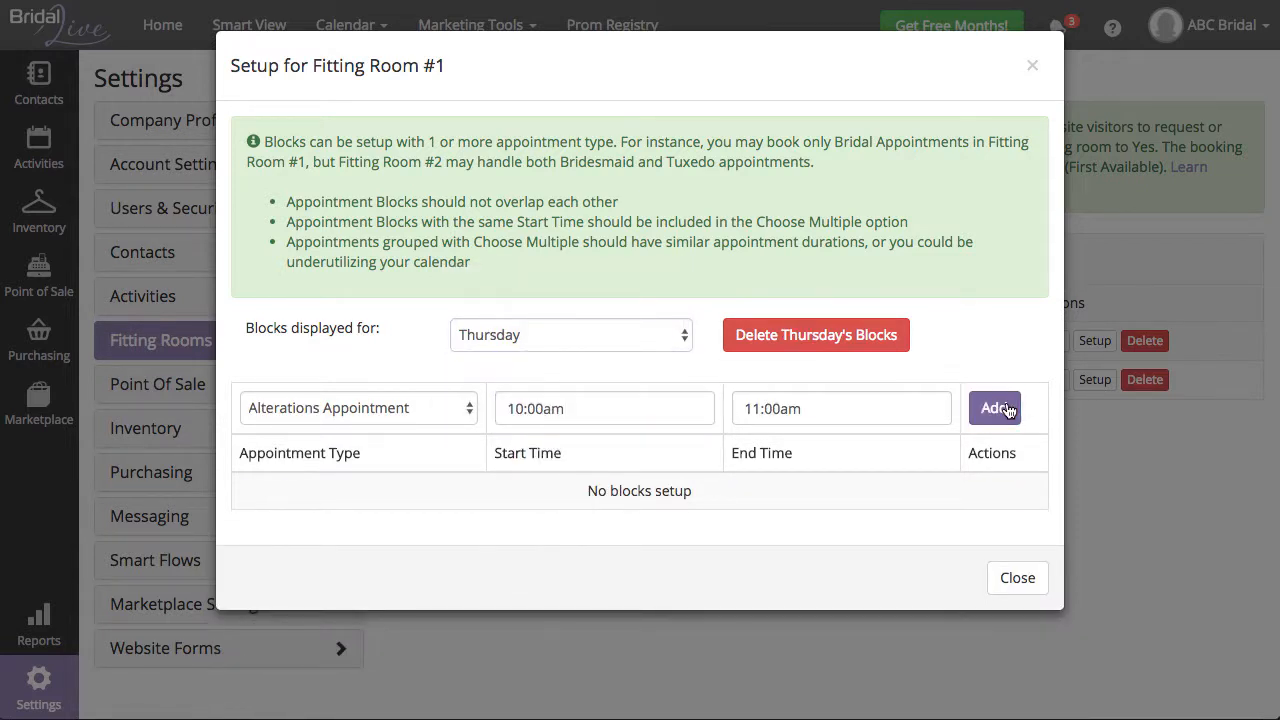
pyautogui.click(1019, 580)
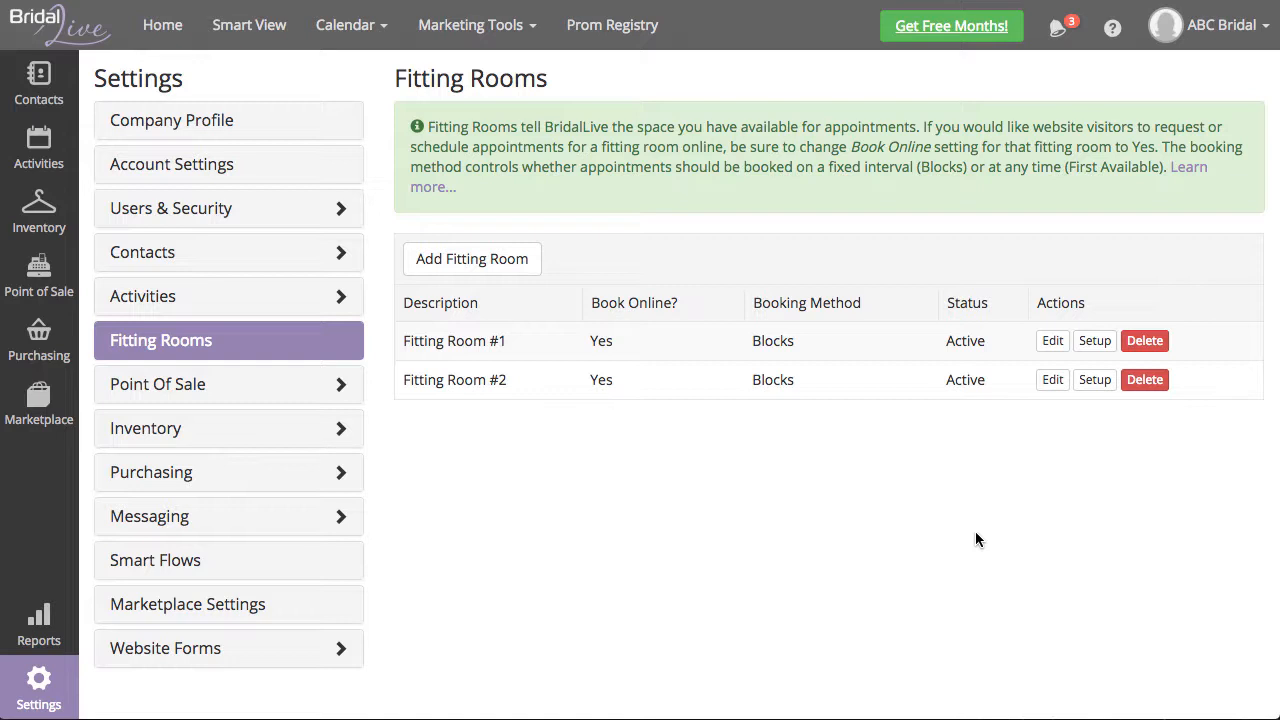
# Open the block setup for Fitting Room #2 and display the blocks for Wednesday.
pyautogui.click(1094, 381)
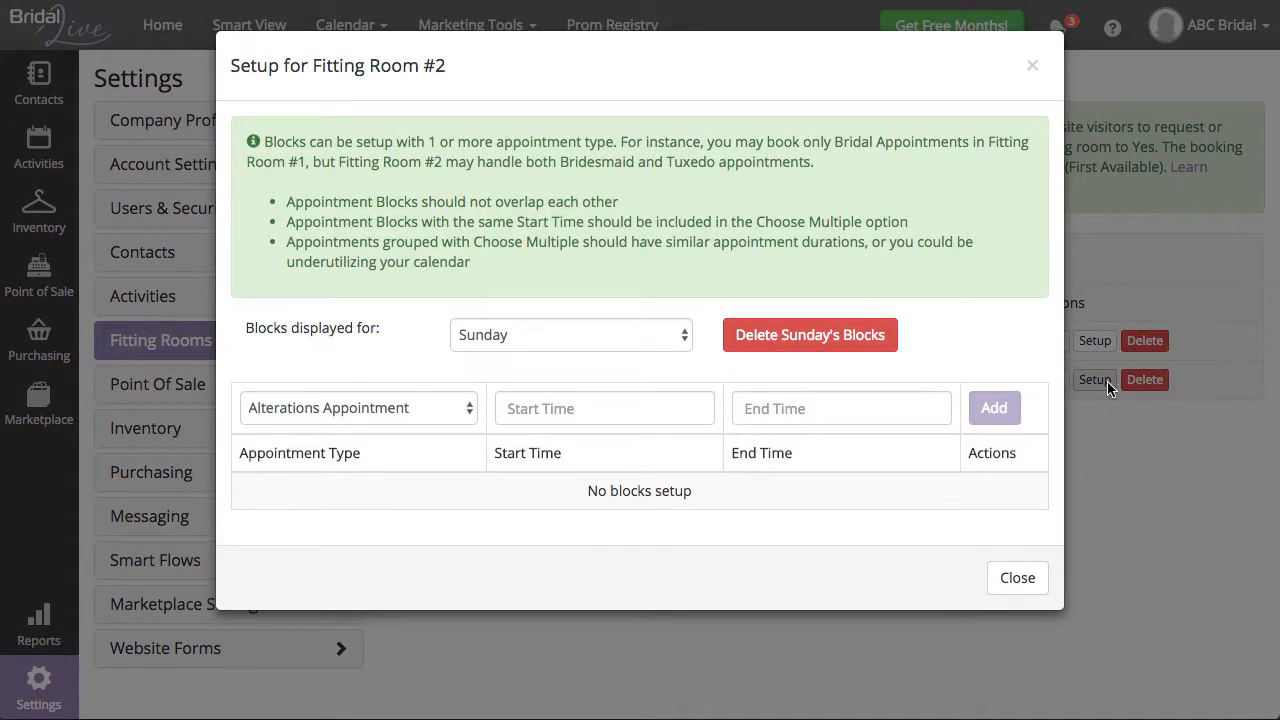
pyautogui.click(643, 343)
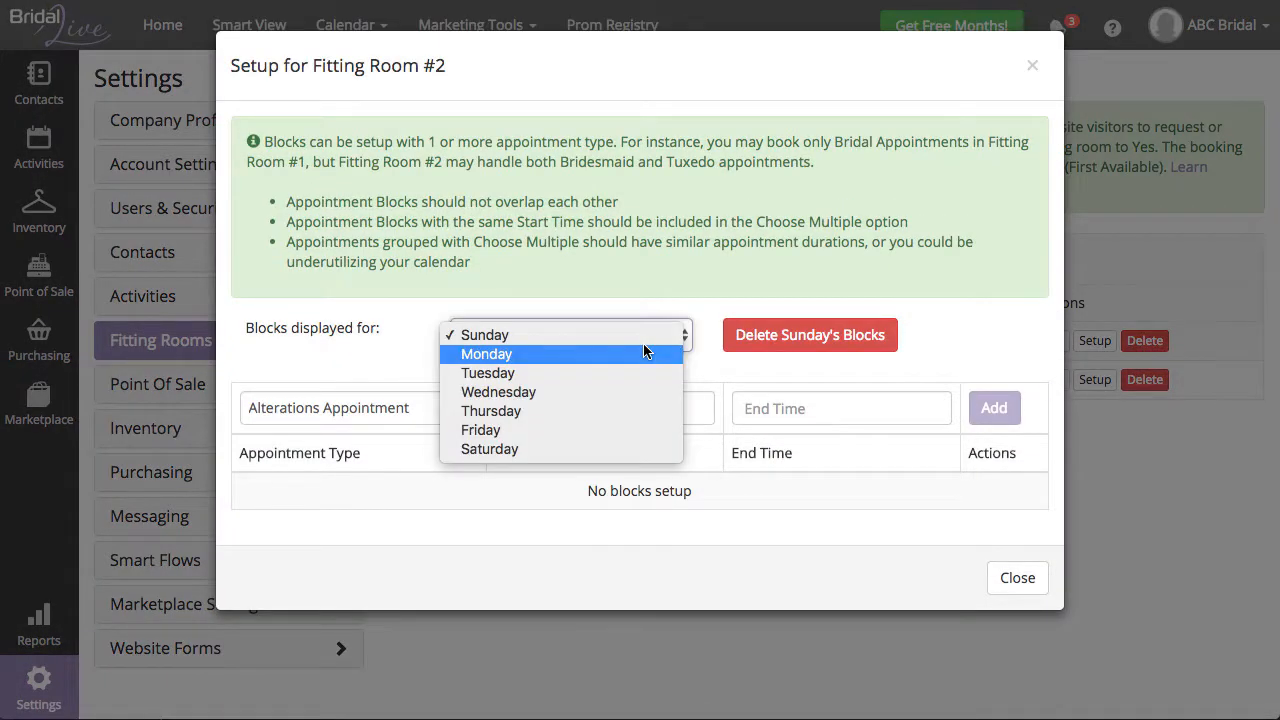
pyautogui.click(642, 389)
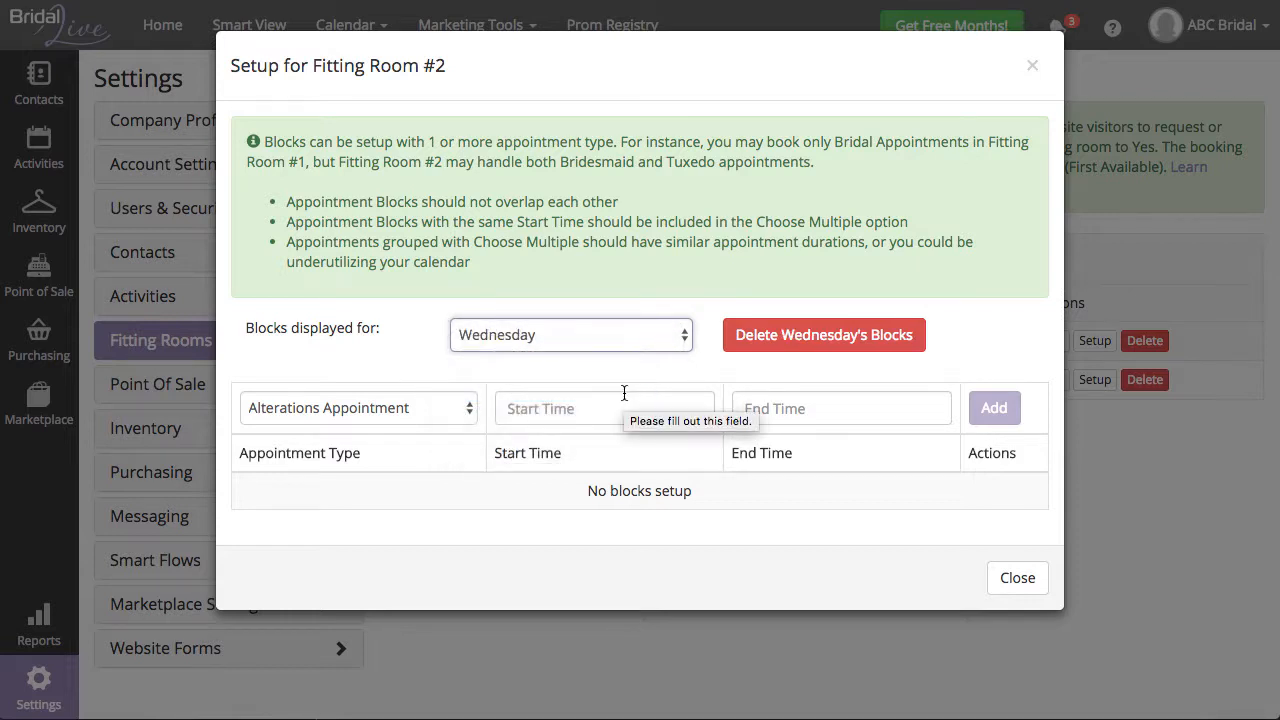
# Choose multiple appointment types for the new block: Bridesmaid Appointment, Mother's Appointment and Tuxedo Appointment.
pyautogui.click(427, 405)
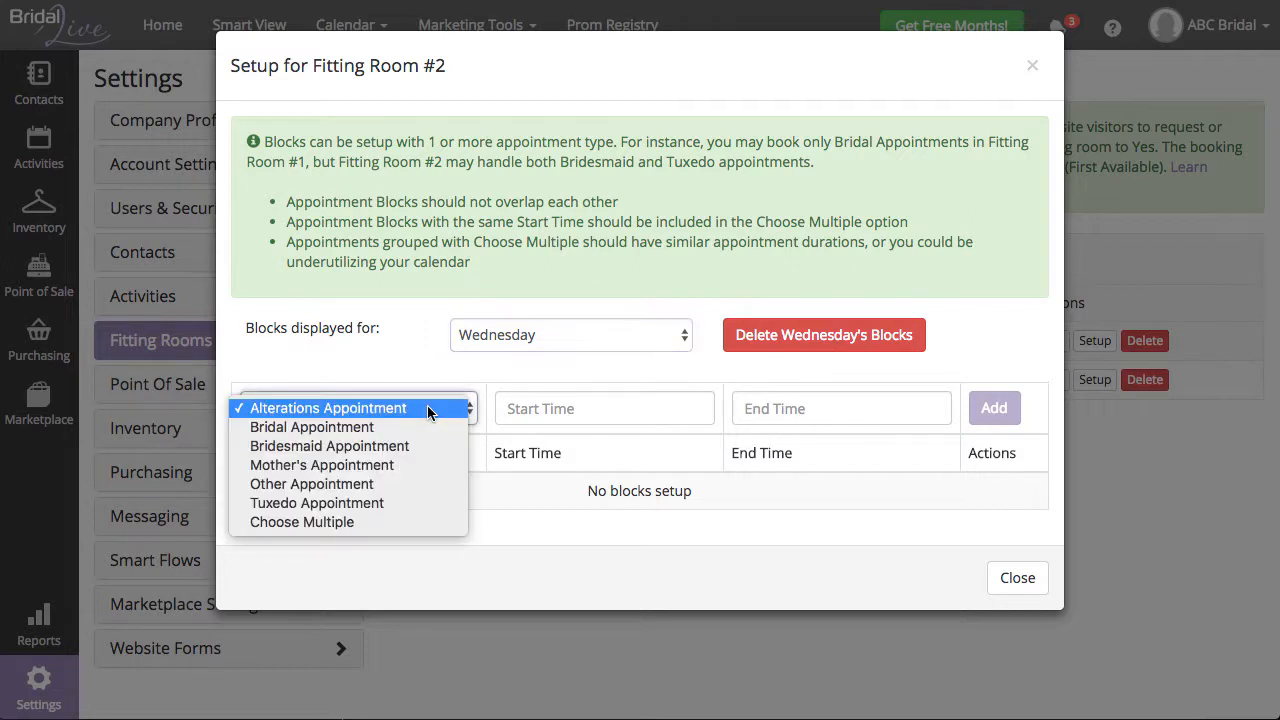
pyautogui.click(442, 523)
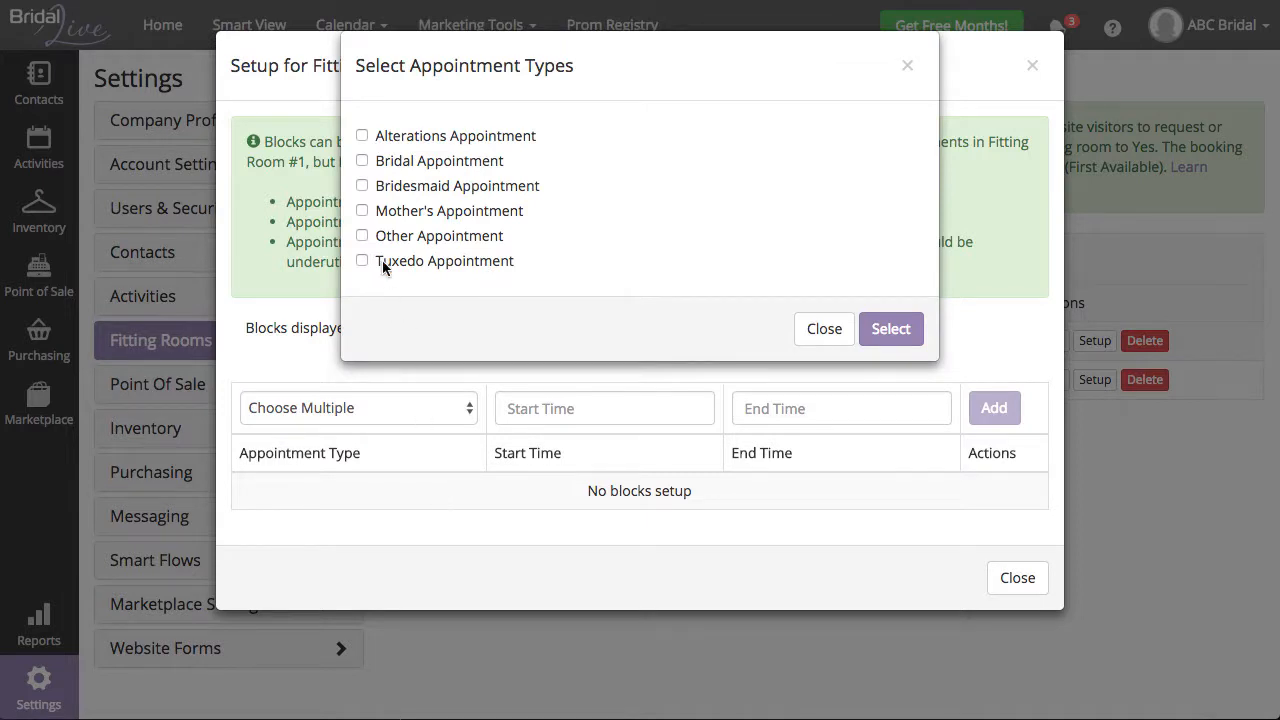
pyautogui.click(362, 187)
pyautogui.click(362, 211)
pyautogui.click(890, 329)
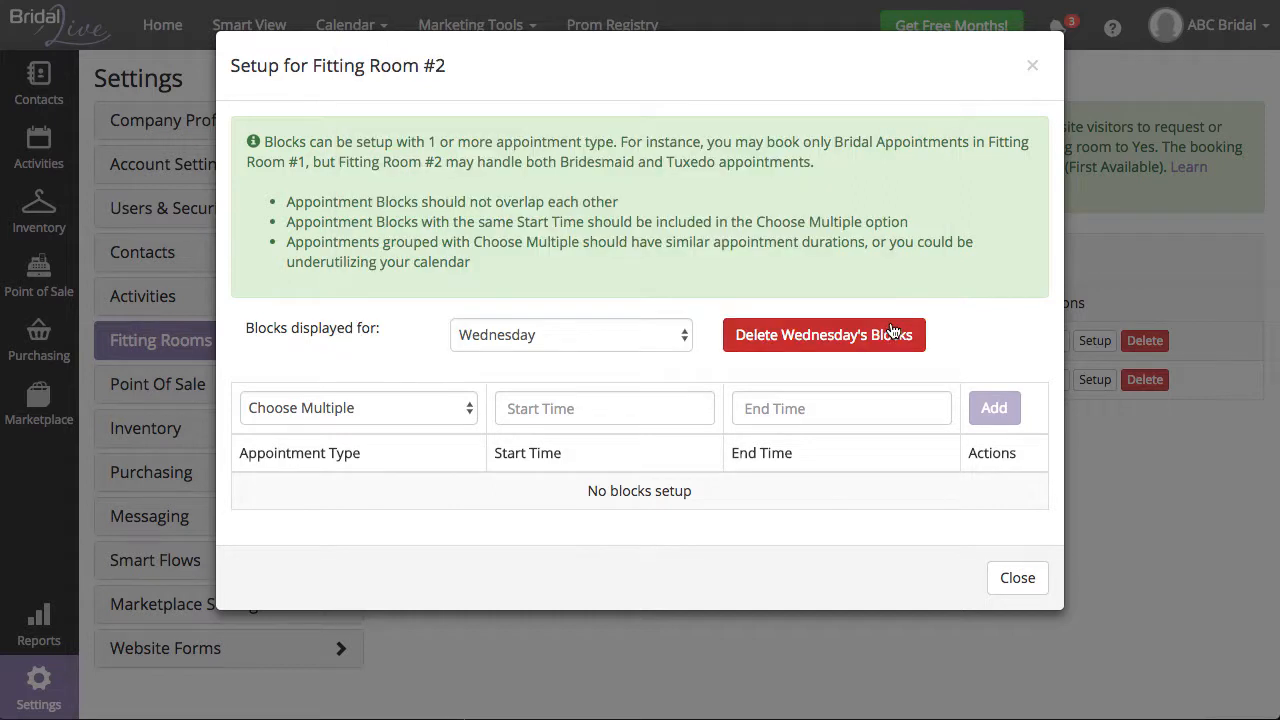
# Add seven consecutive one-hour multiple-type blocks on Wednesday, starting at 10:00am and ending at 5:00pm.
pyautogui.click(668, 408)
pyautogui.scroll(3, 563, 463)
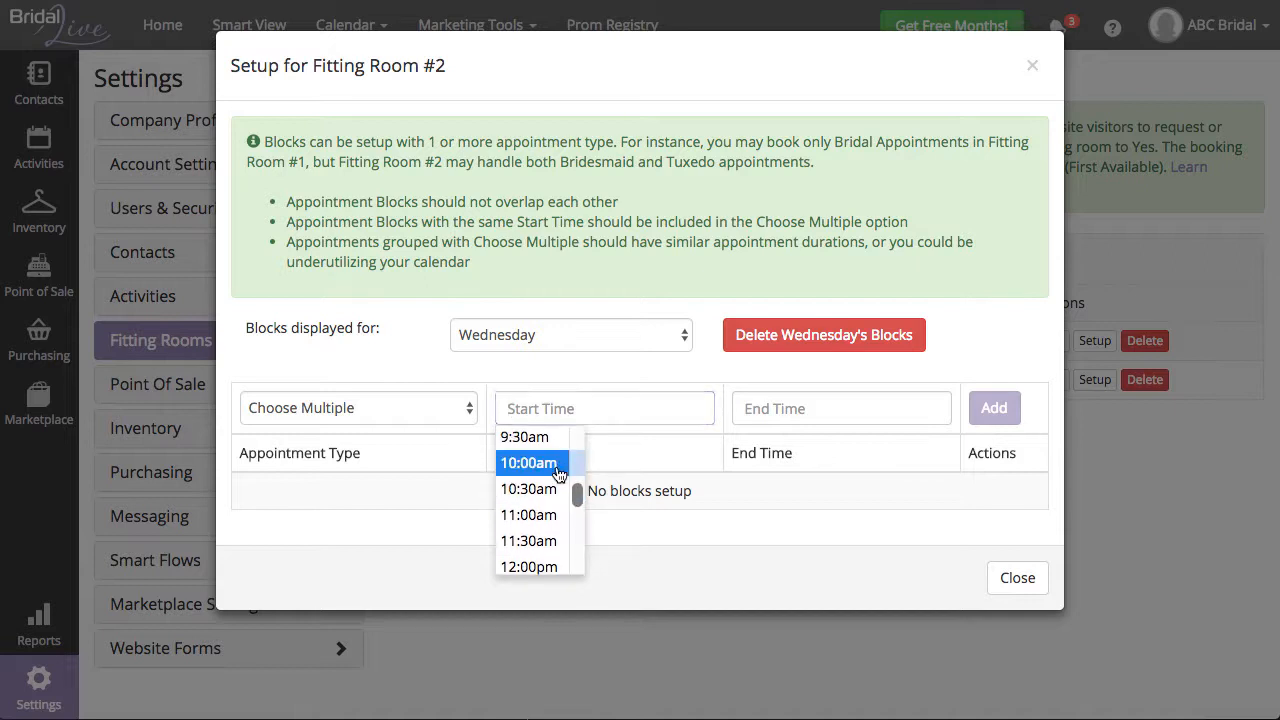
pyautogui.click(565, 463)
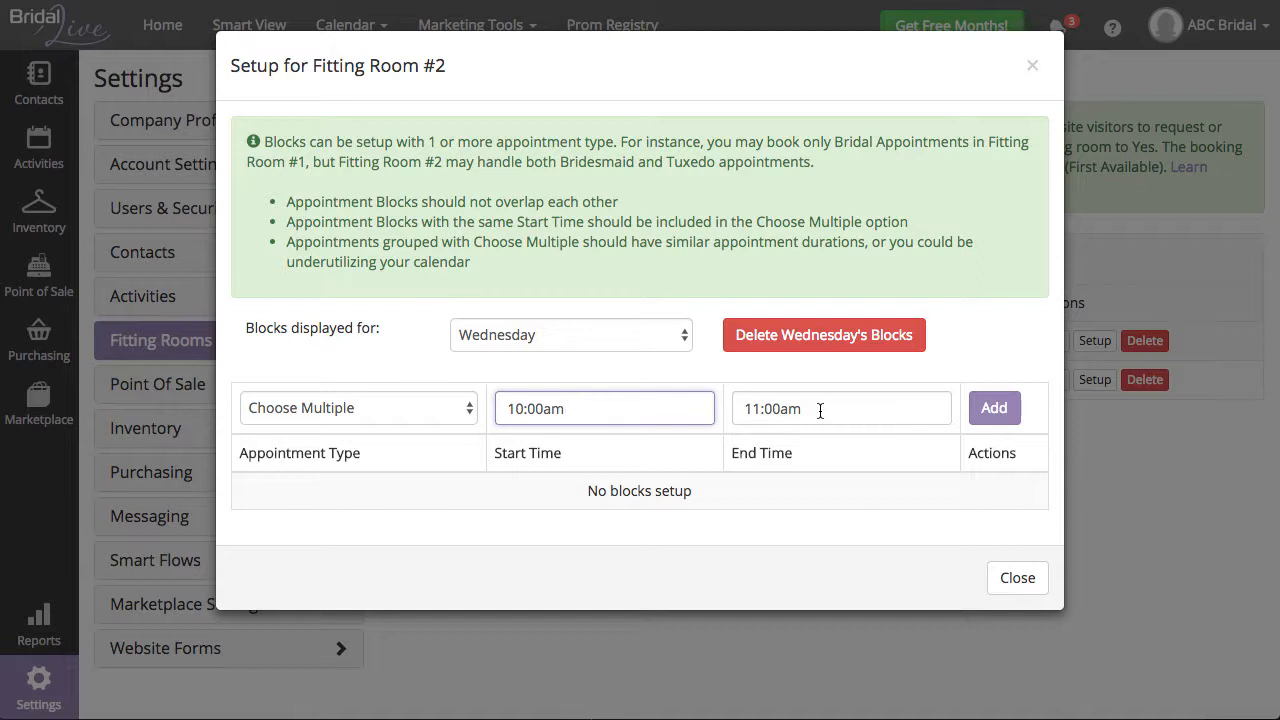
pyautogui.click(1010, 414)
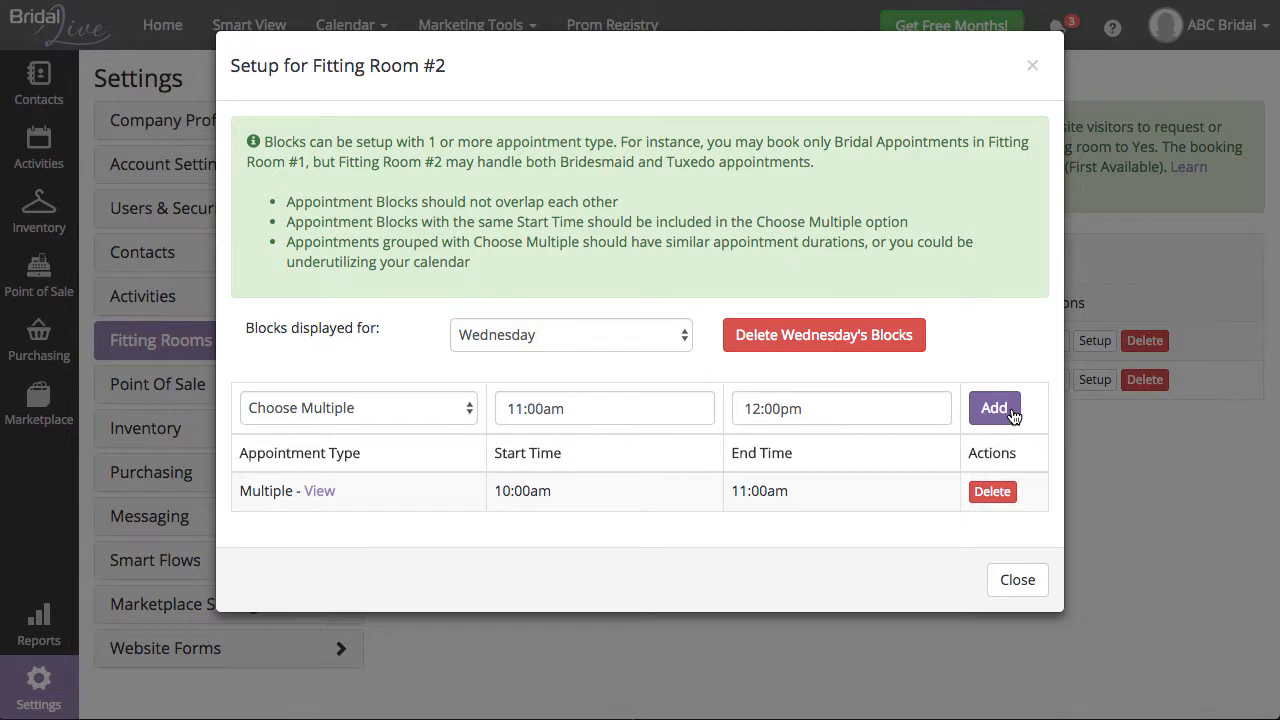
pyautogui.click(1012, 416)
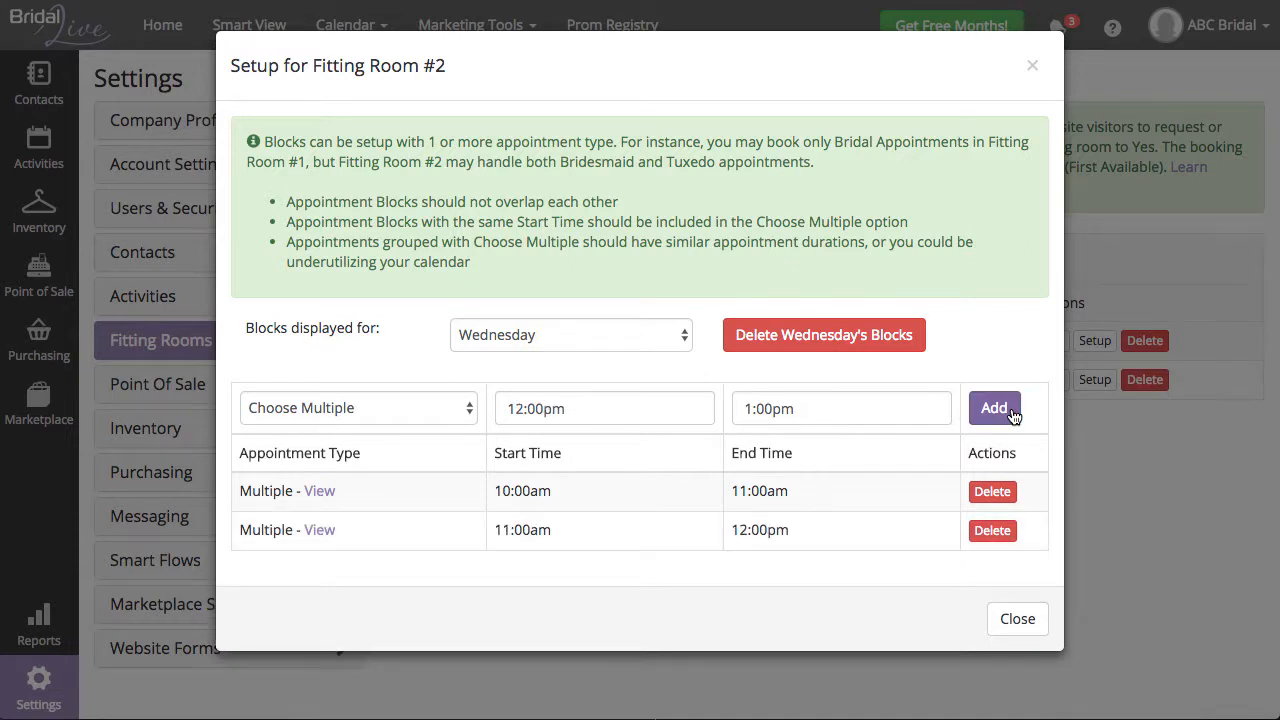
pyautogui.click(1012, 416)
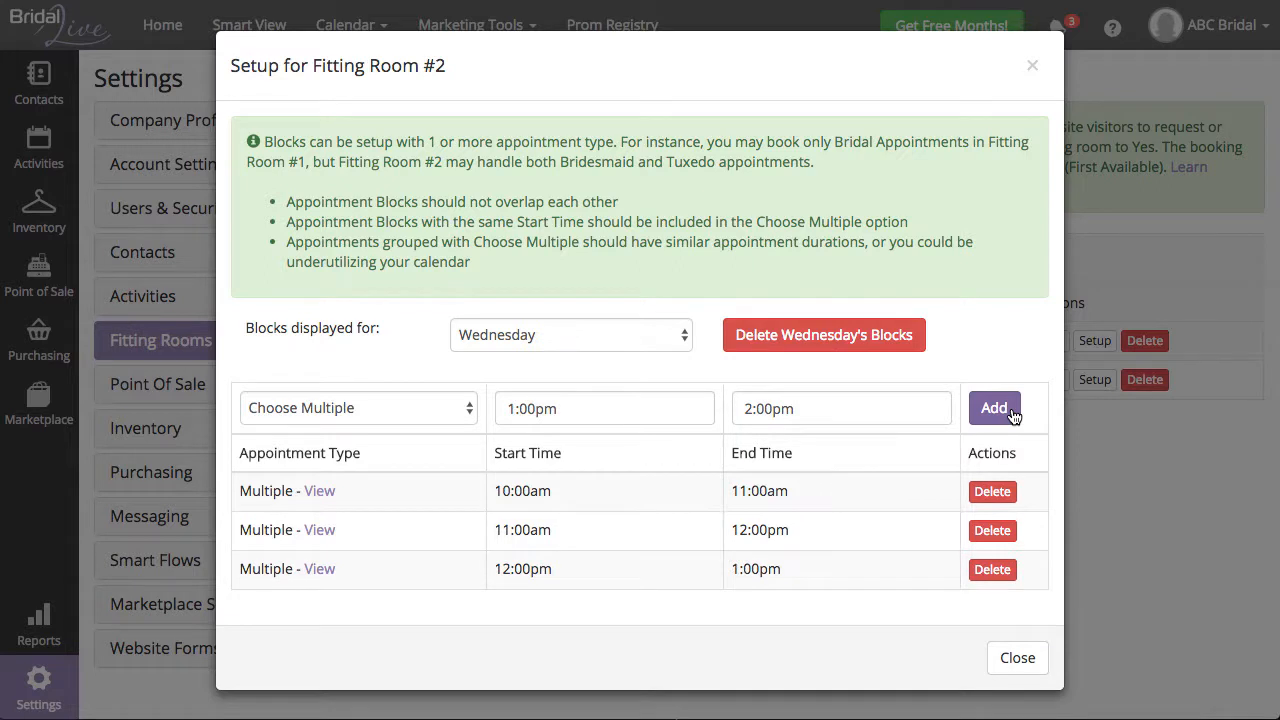
pyautogui.click(1012, 416)
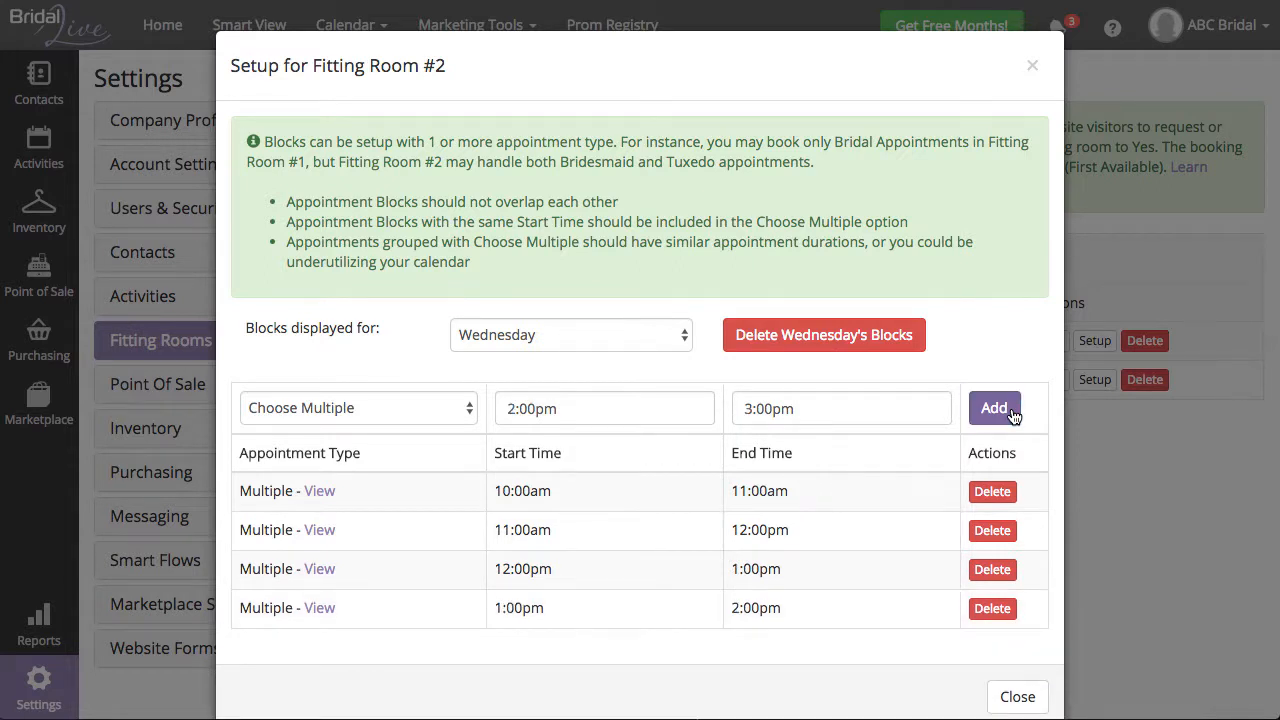
pyautogui.click(1012, 416)
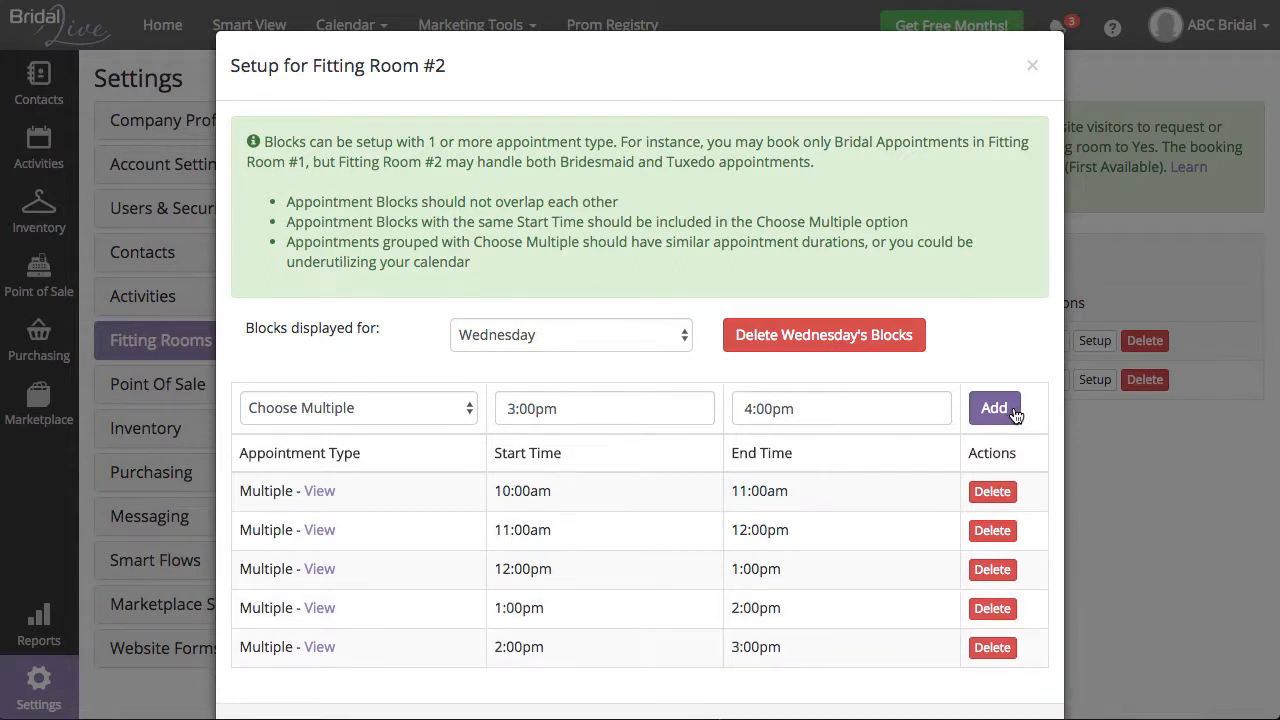
pyautogui.click(1012, 416)
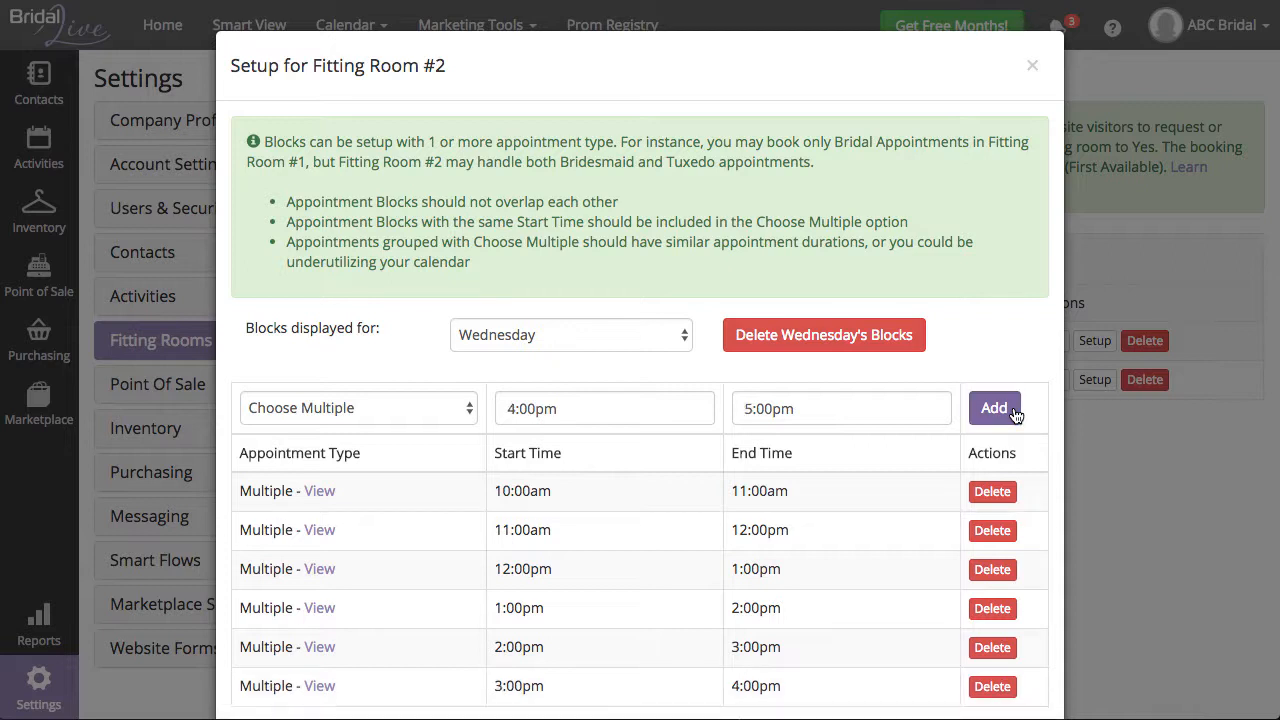
pyautogui.click(1012, 416)
# View the appointment types included in Wednesday's 10:00am to 11:00am block.
pyautogui.scroll(-3, 1013, 414)
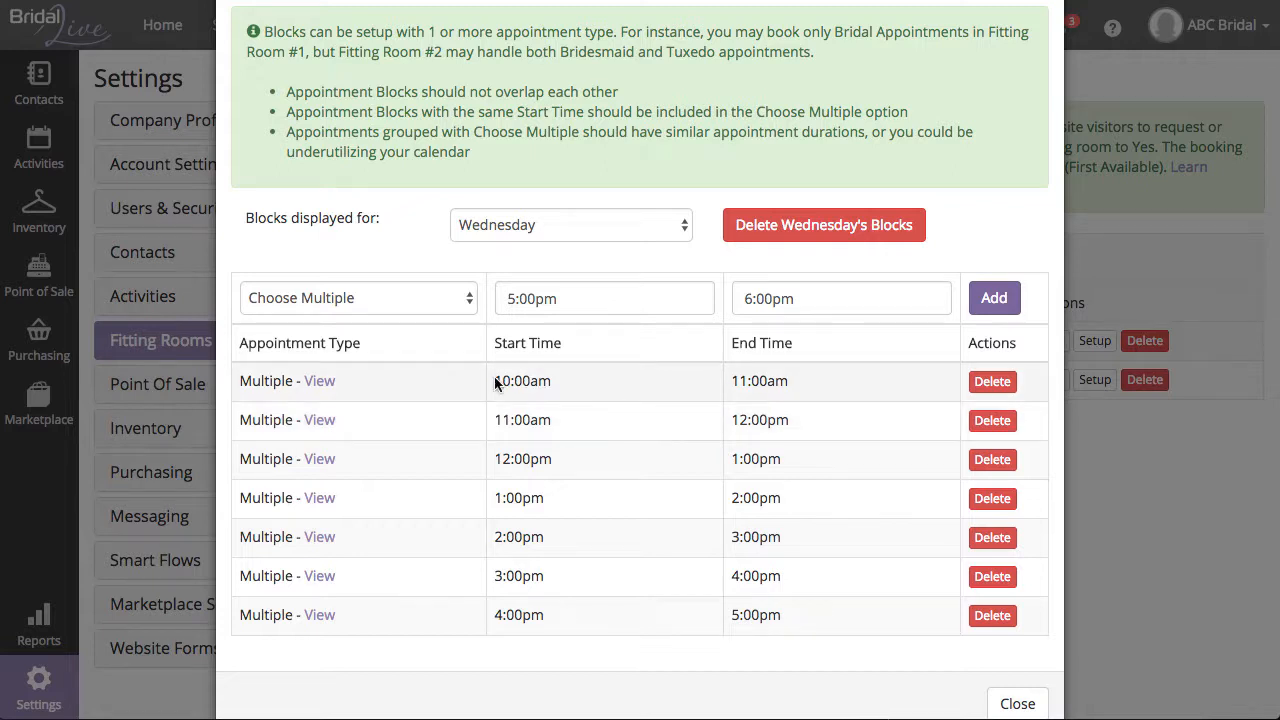
pyautogui.click(322, 381)
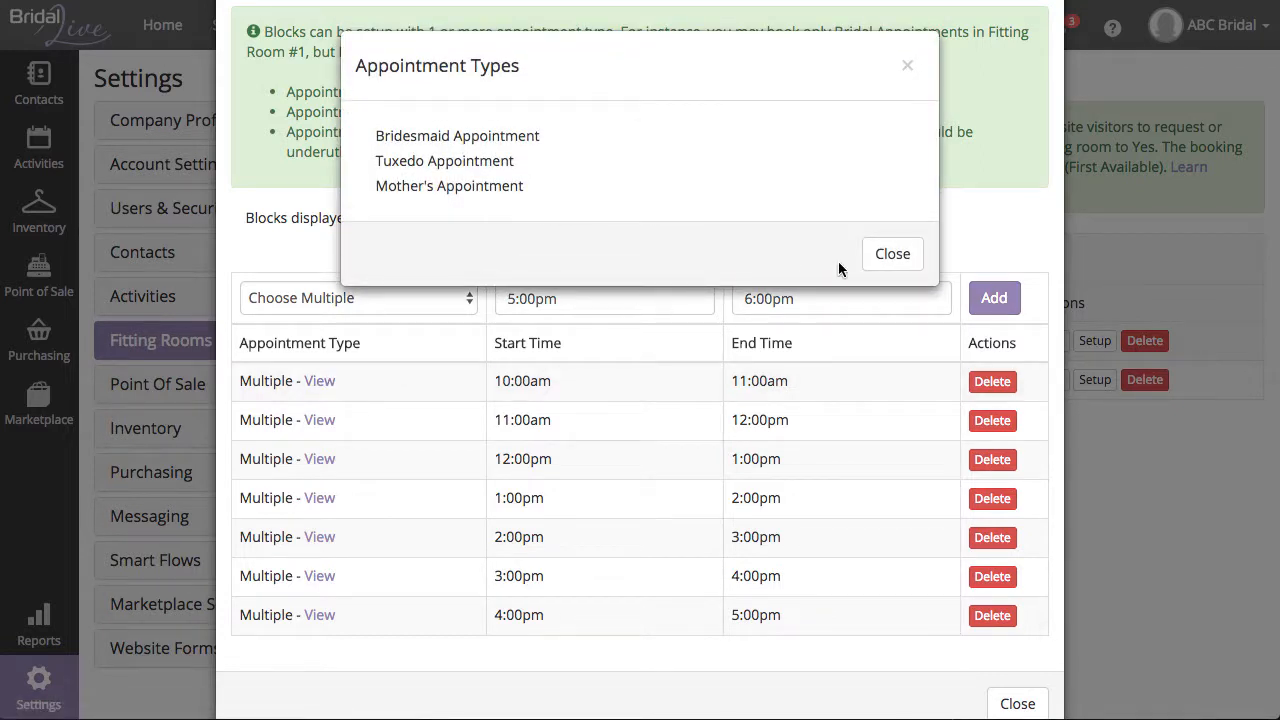
# Close the appointment types list and the block setup for Fitting Room #2.
pyautogui.click(912, 257)
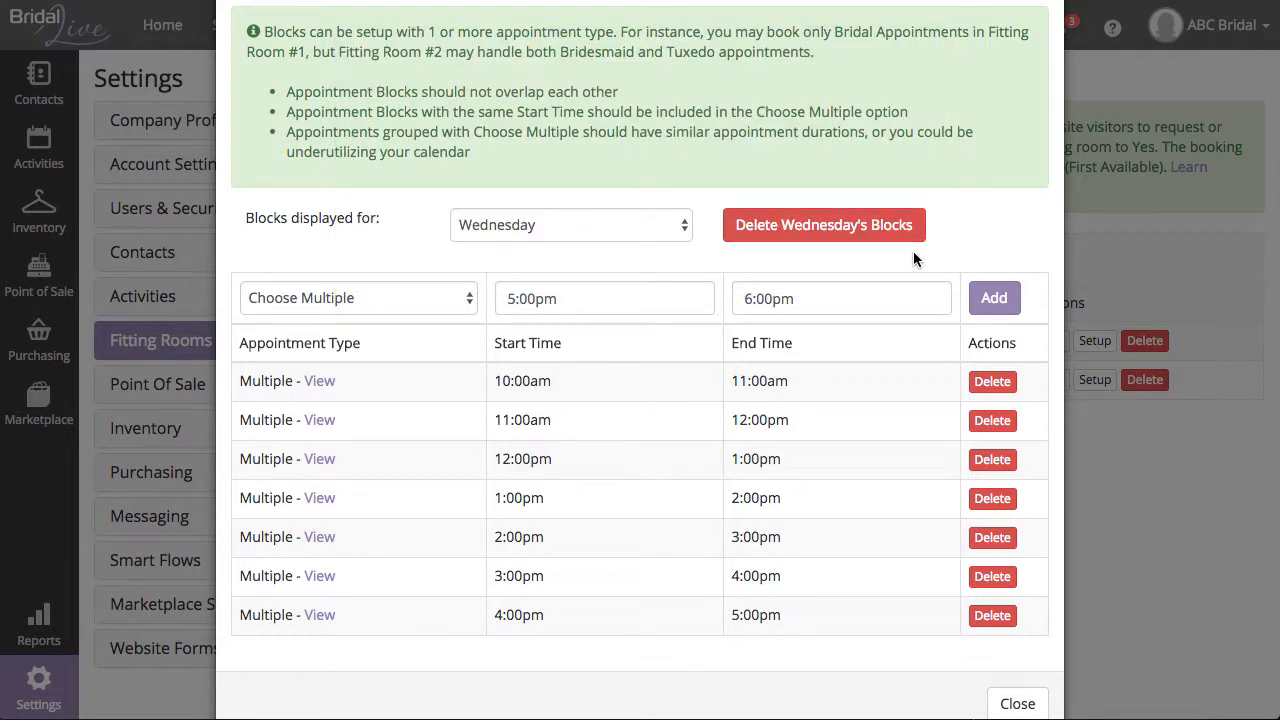
pyautogui.scroll(2, 912, 258)
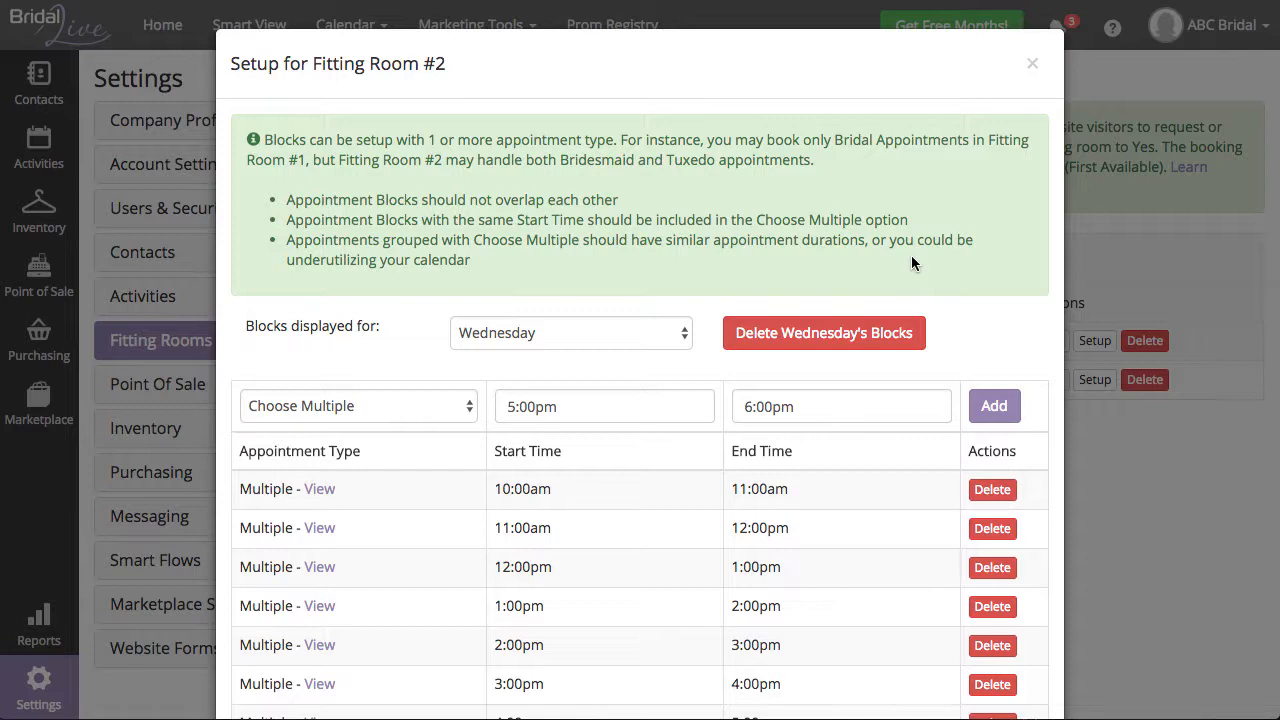
pyautogui.click(1033, 63)
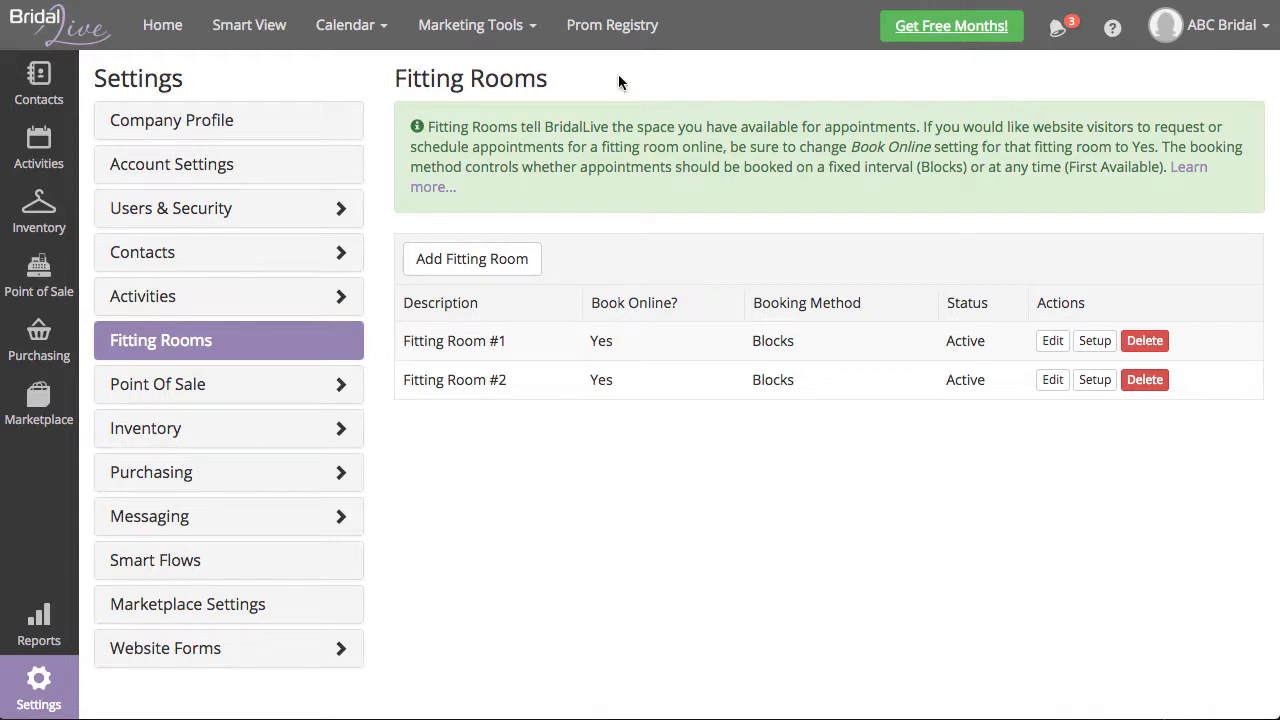
# Open the fitting room calendar and display Wednesday, June 14, 2017.
pyautogui.click(343, 38)
pyautogui.click(352, 67)
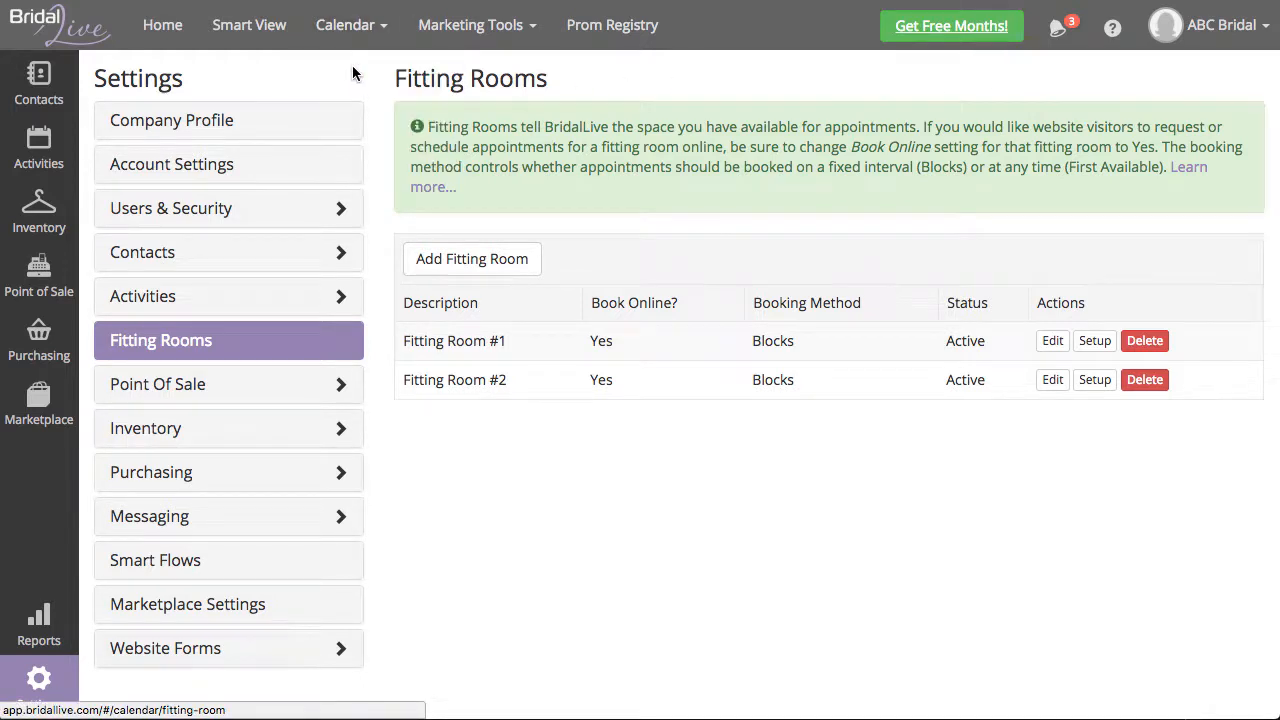
pyautogui.click(132, 88)
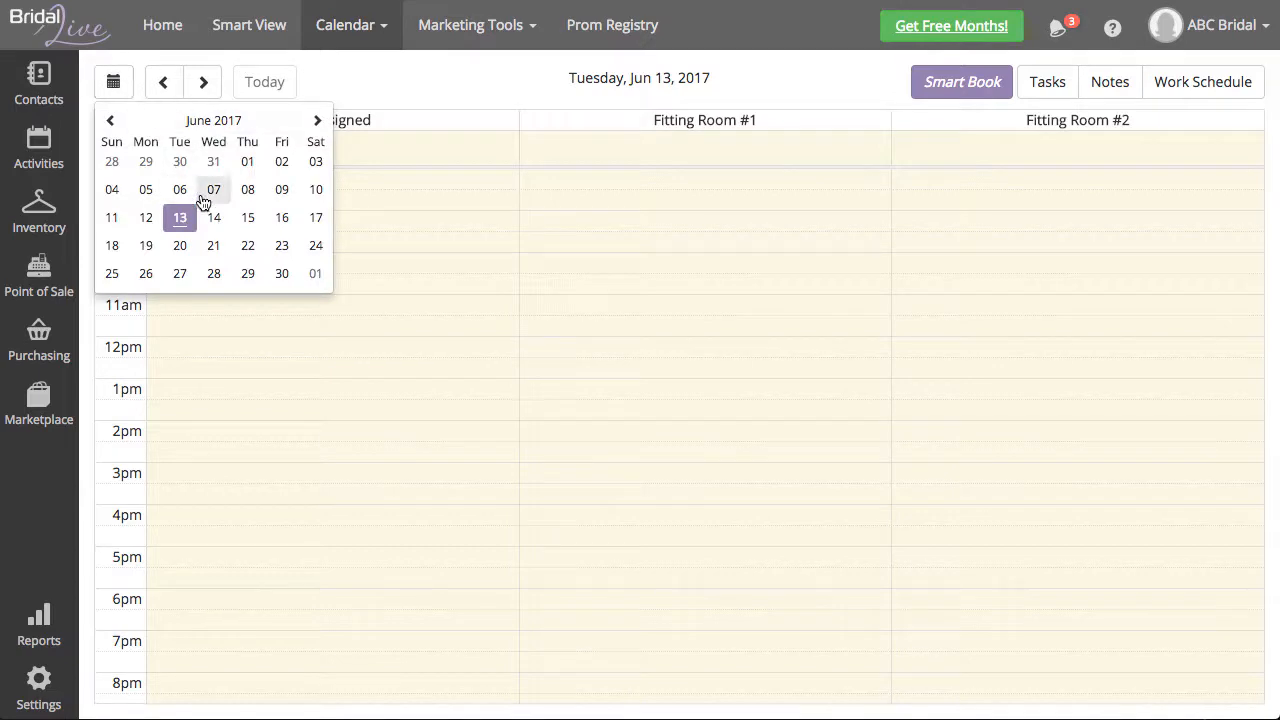
pyautogui.click(218, 222)
# Check the Smart Book availability for a Bridal Appointment on 06/14/2017.
pyautogui.click(998, 84)
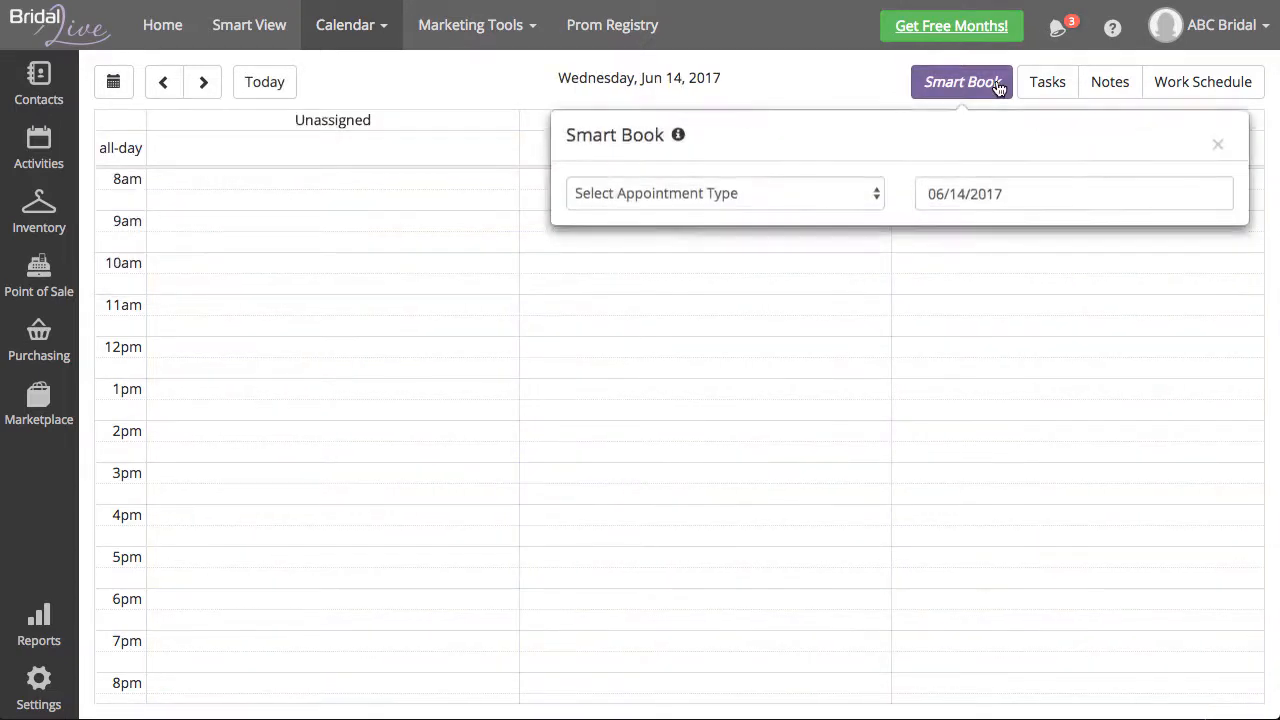
pyautogui.click(760, 197)
pyautogui.click(750, 234)
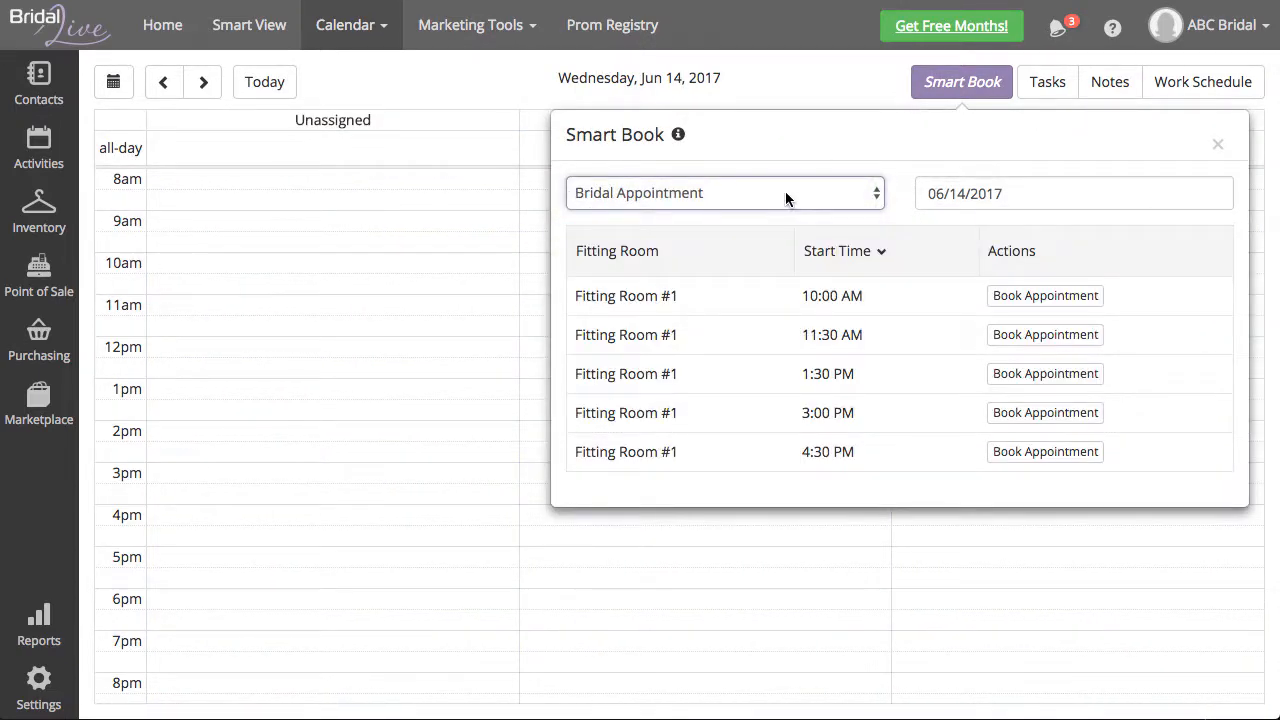
# Check the Smart Book availability on the same date for Bridesmaid, Mother's and Tuxedo Appointments in turn.
pyautogui.click(785, 192)
pyautogui.click(789, 197)
pyautogui.click(789, 200)
pyautogui.click(789, 194)
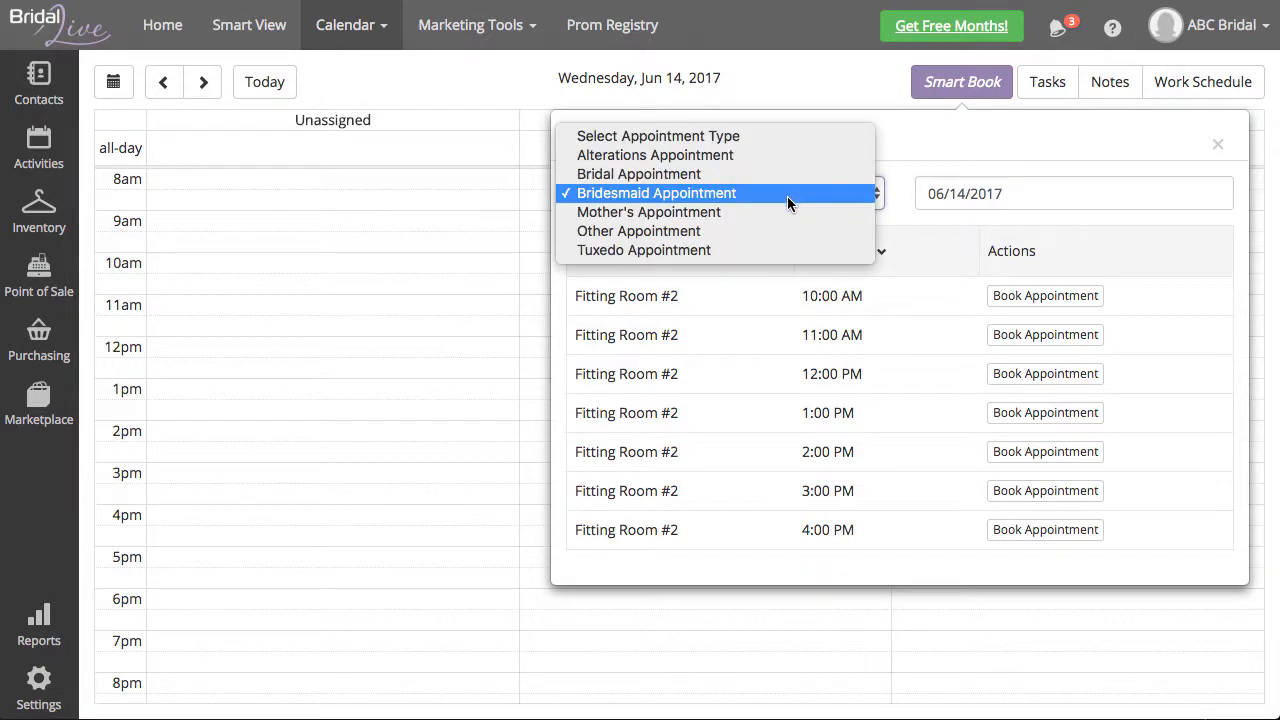
pyautogui.click(789, 212)
pyautogui.click(782, 193)
pyautogui.click(778, 229)
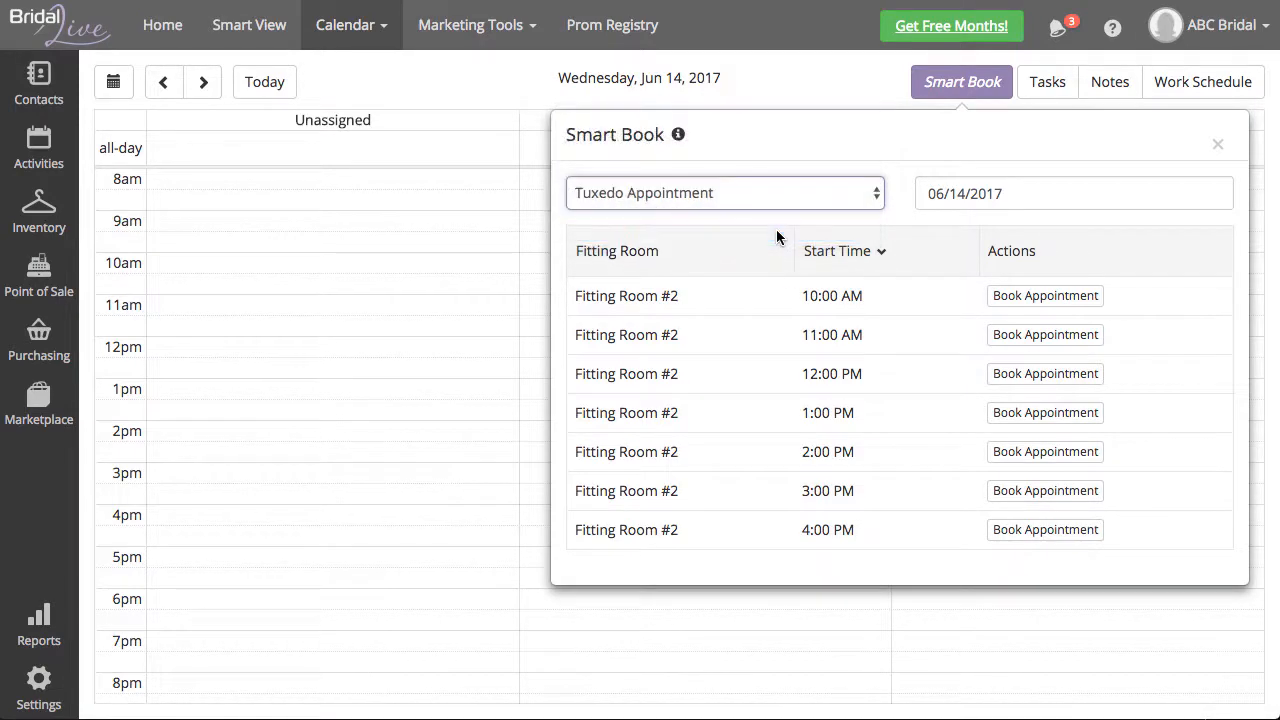